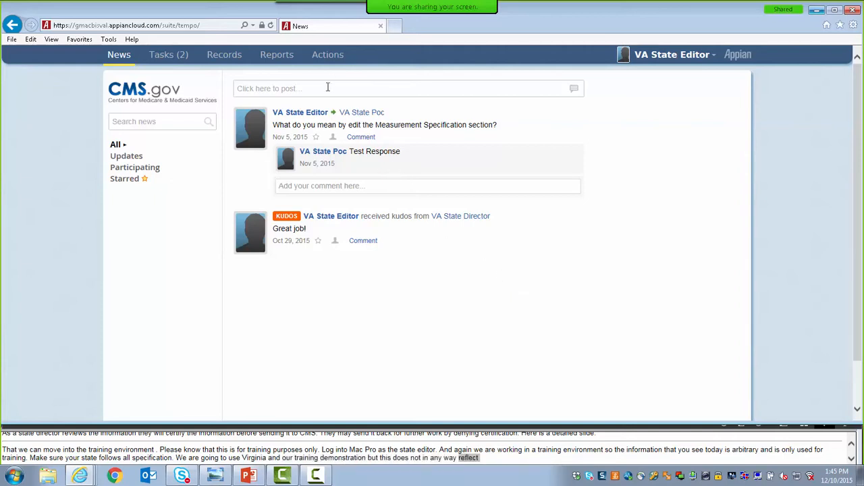
# Look through the news feed's composer forms for a post, message, task and kudos.
pyautogui.click(329, 88)
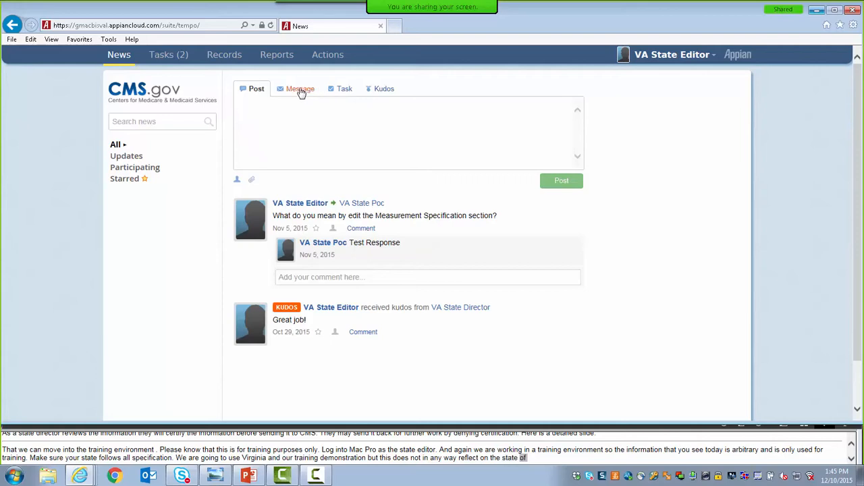
pyautogui.click(300, 89)
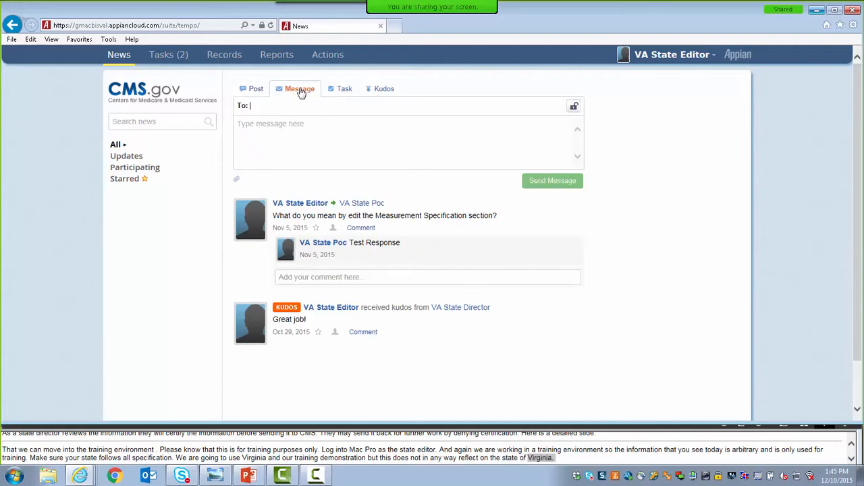
pyautogui.click(345, 92)
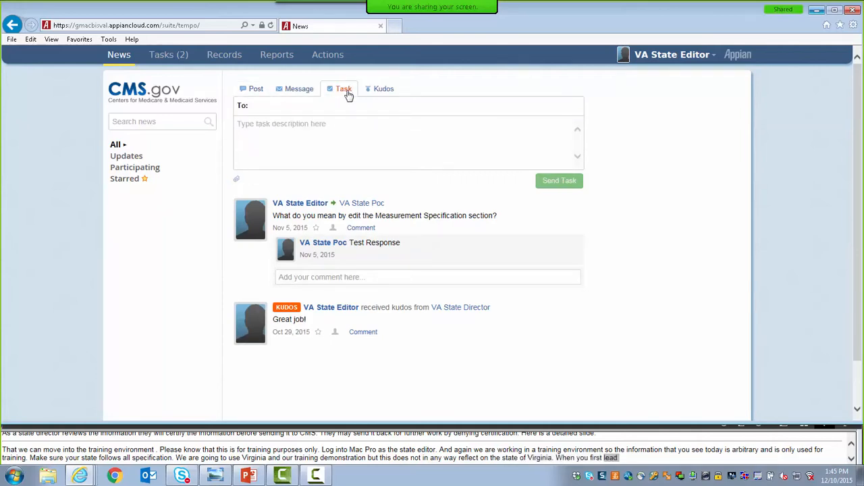
pyautogui.click(385, 93)
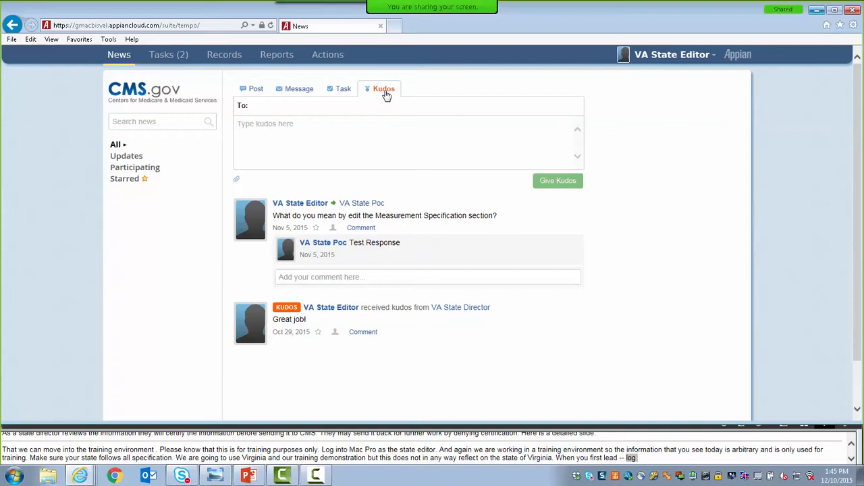
# Start the action for creating a Medicaid and CHIP Child Quality Measure Report.
pyautogui.click(328, 55)
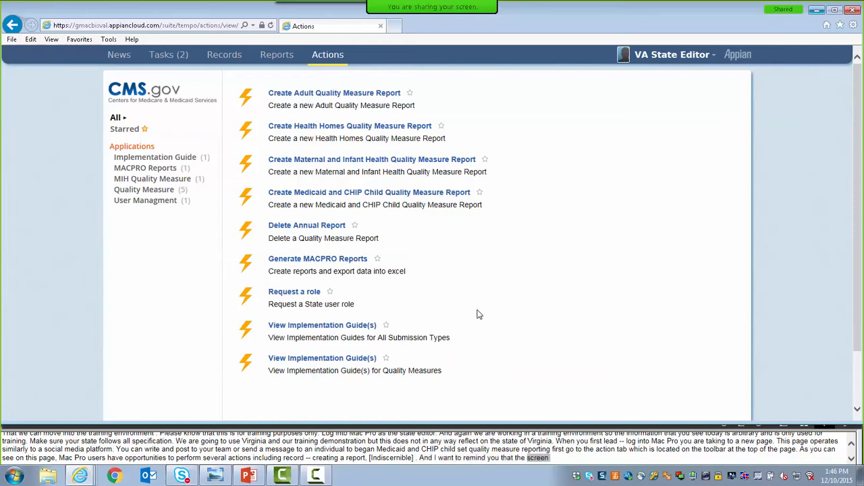
pyautogui.click(428, 195)
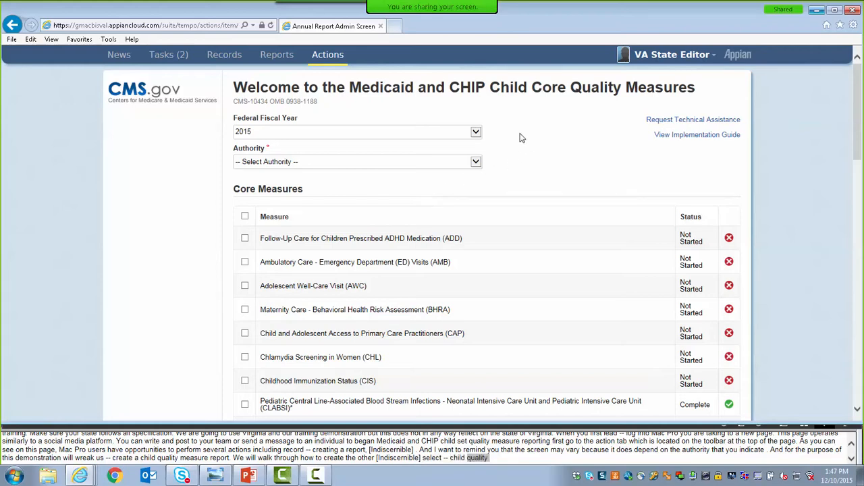
# Examine the available fiscal years and authorities, the core measure statuses and the report documents section of the admin page.
pyautogui.click(476, 133)
pyautogui.click(476, 132)
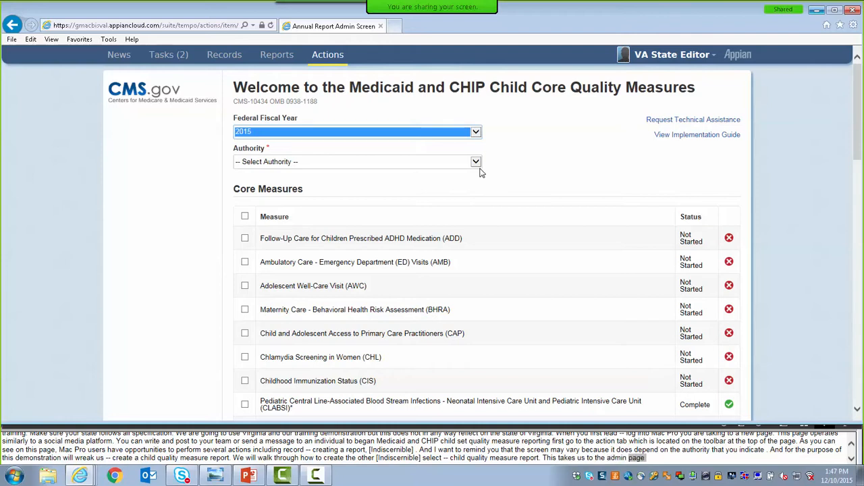
pyautogui.click(476, 133)
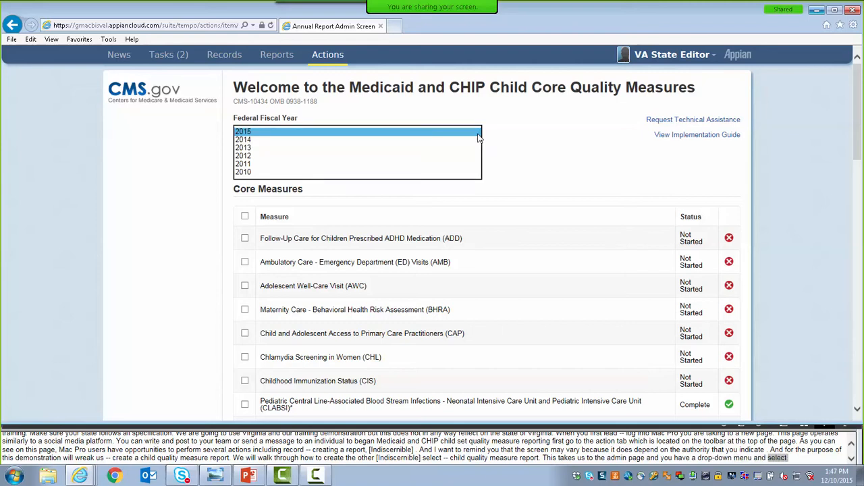
pyautogui.click(478, 132)
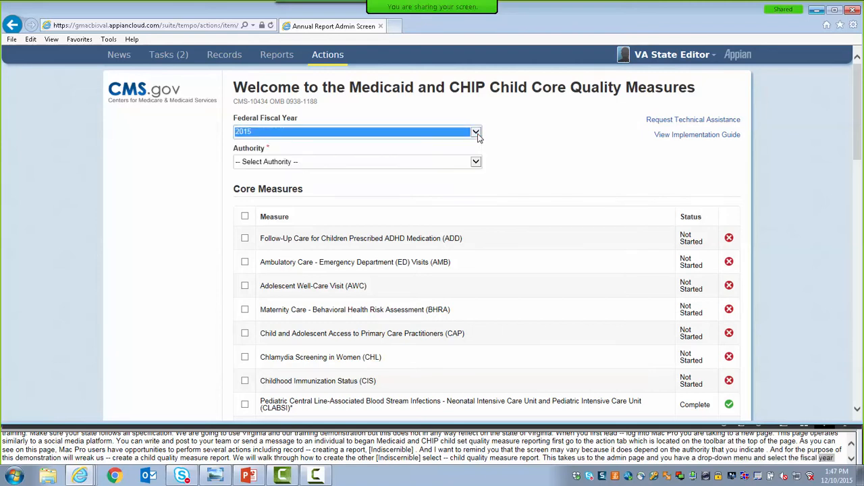
pyautogui.click(476, 164)
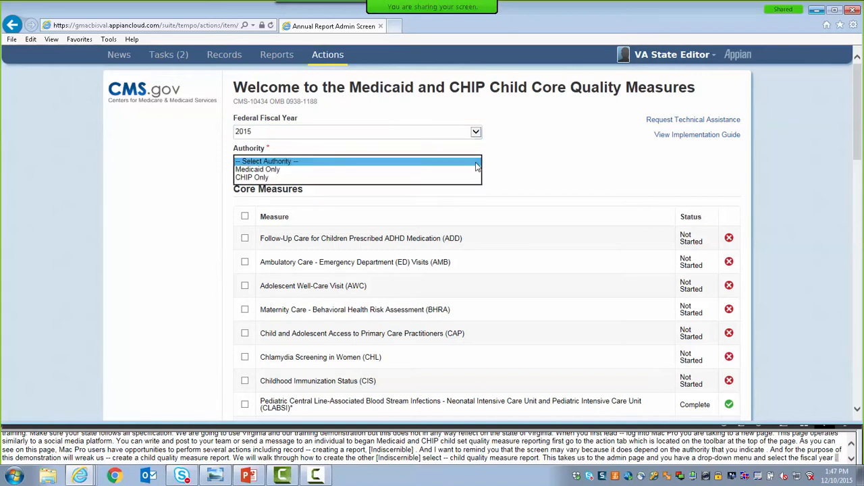
pyautogui.click(476, 164)
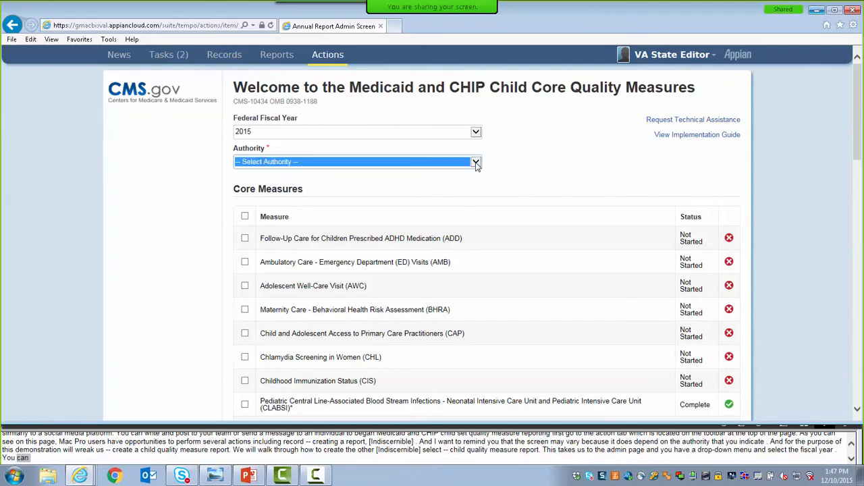
pyautogui.moveTo(861, 122); pyautogui.dragTo(862, 349)
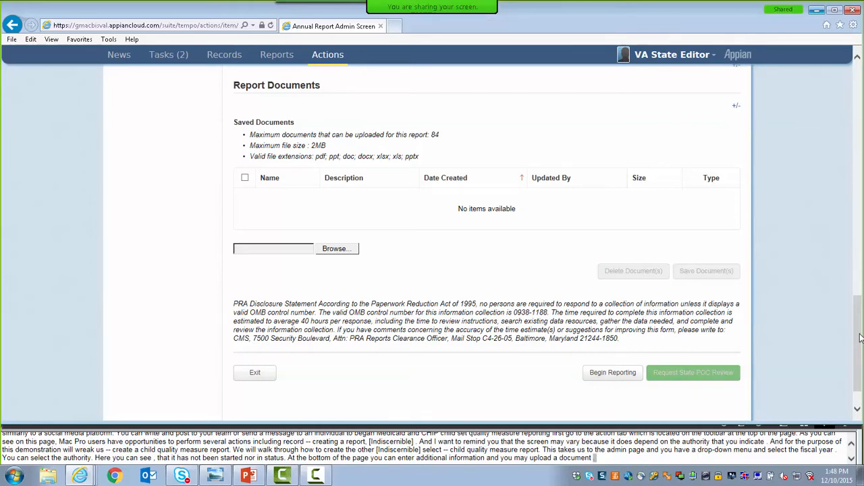
pyautogui.moveTo(860, 338); pyautogui.dragTo(860, 93)
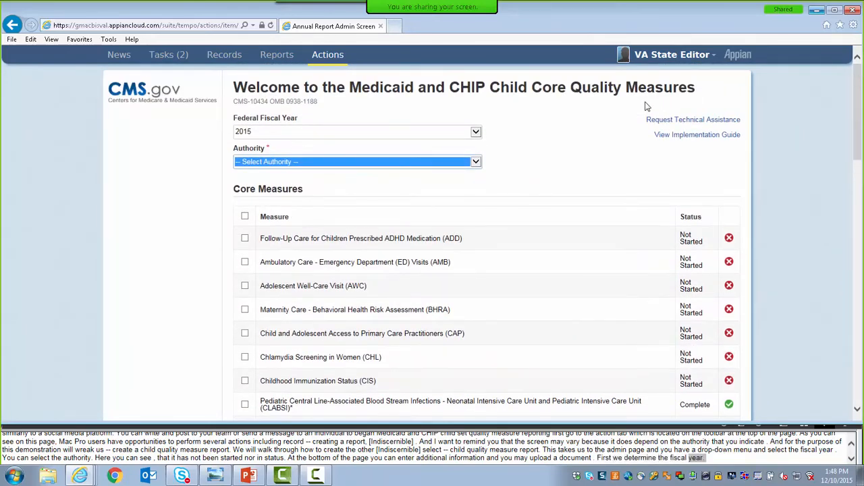
# Choose federal fiscal year 2015 and the Medicaid Only authority for the report.
pyautogui.click(475, 135)
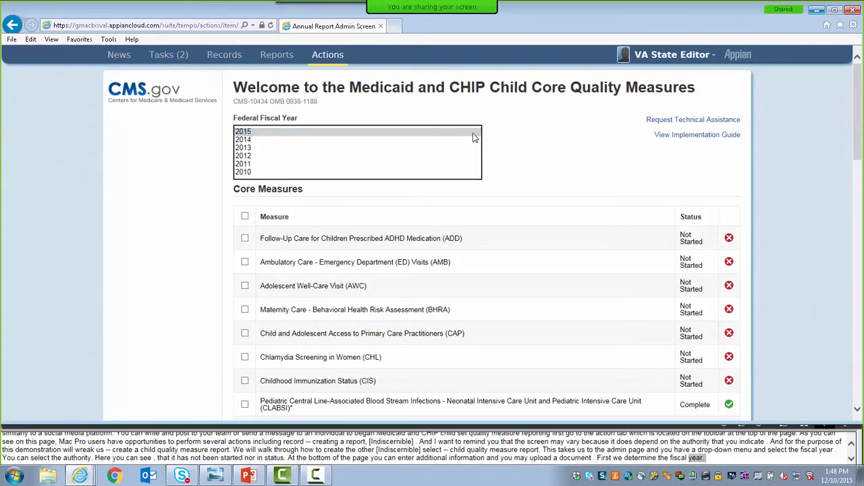
pyautogui.click(474, 133)
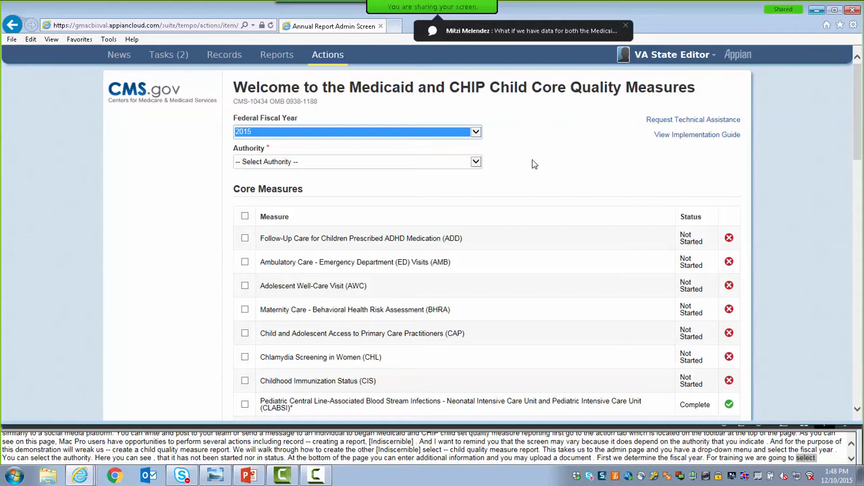
pyautogui.click(476, 163)
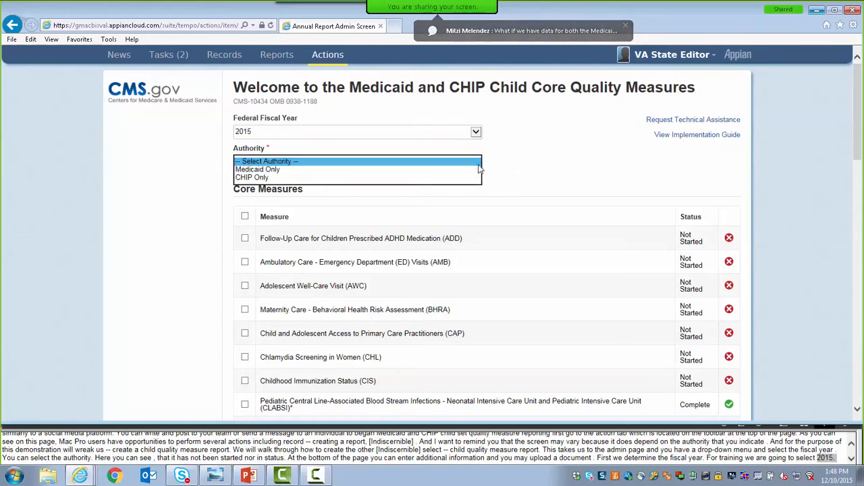
pyautogui.click(439, 172)
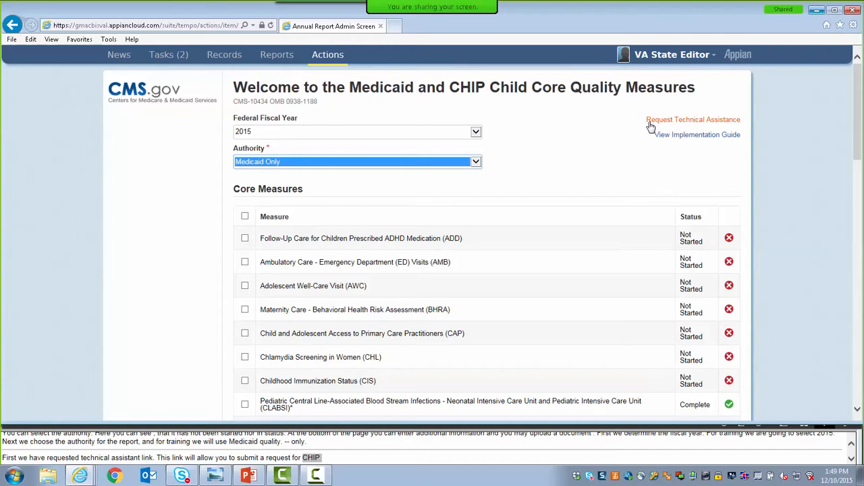
# Open the technical assistance request form and answer Yes to having a request for the current year.
pyautogui.click(649, 123)
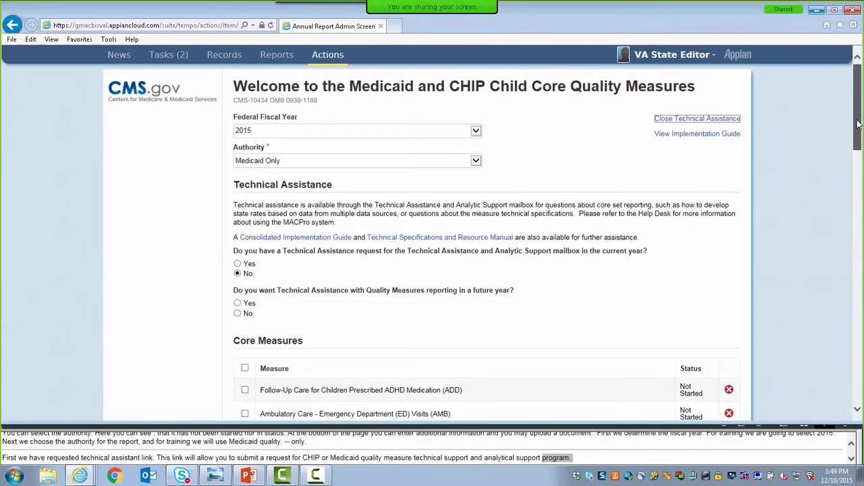
pyautogui.moveTo(857, 122); pyautogui.dragTo(861, 148)
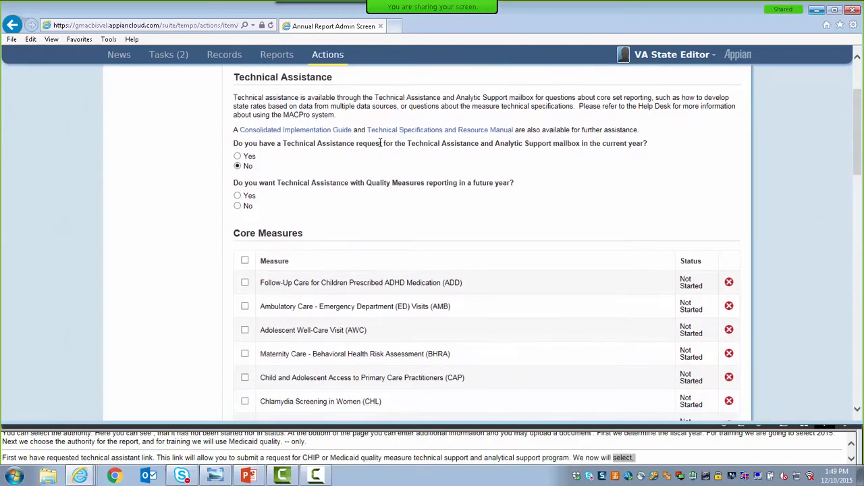
pyautogui.click(237, 157)
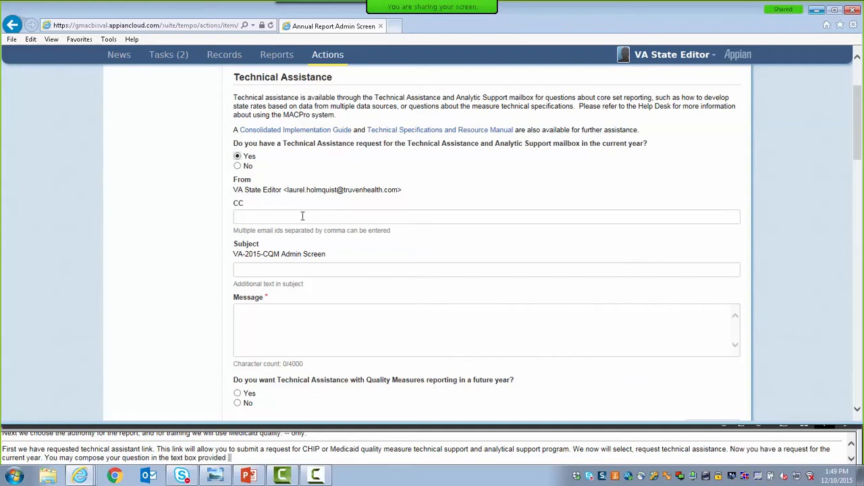
# Copy the MACPro Help Desk on the technical assistance request by entering its e-mail address in CC.
pyautogui.click(303, 216)
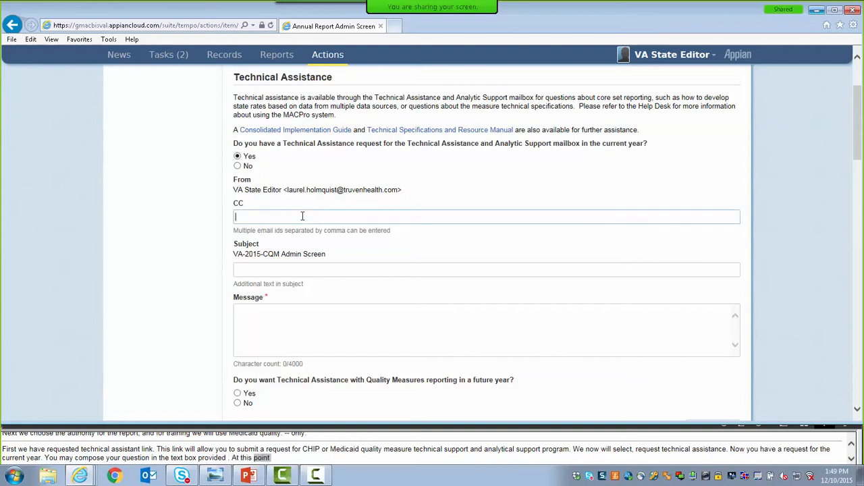
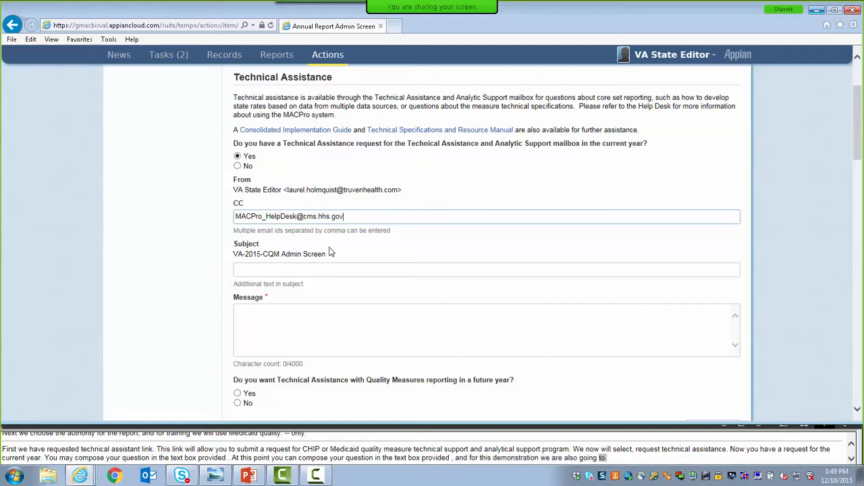
pyautogui.click(331, 253)
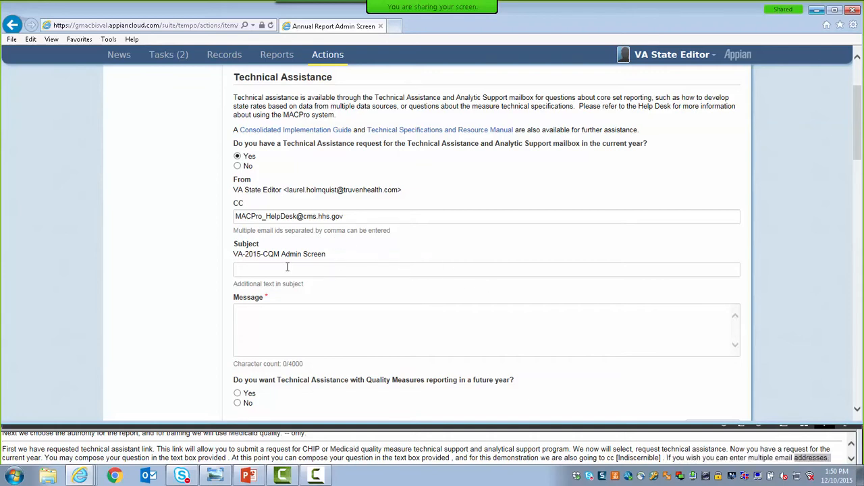
# Add "Training TA Request" to the request's subject and enter the message "This is for training purposes only.".
pyautogui.click(256, 270)
pyautogui.write('T')
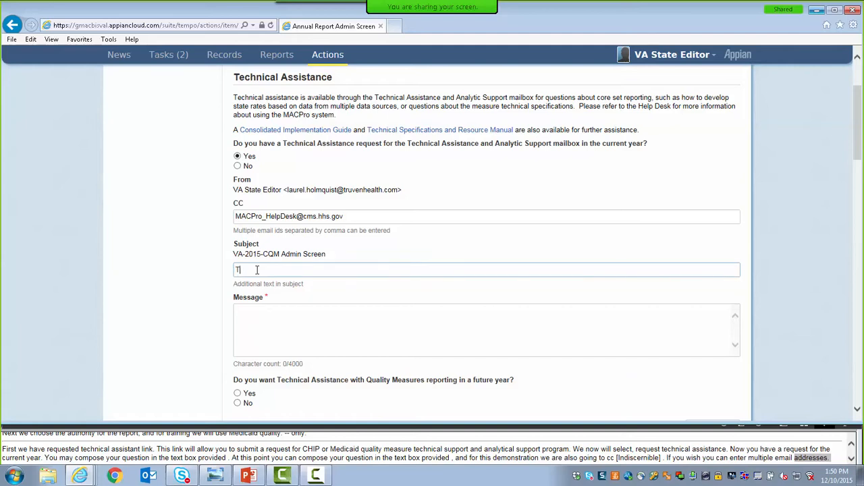
pyautogui.write('raining TA Request')
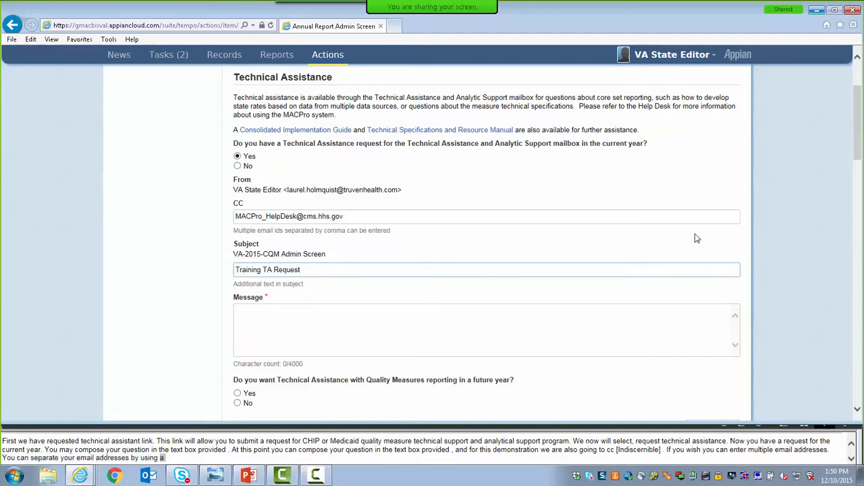
pyautogui.moveTo(859, 144); pyautogui.dragTo(860, 179)
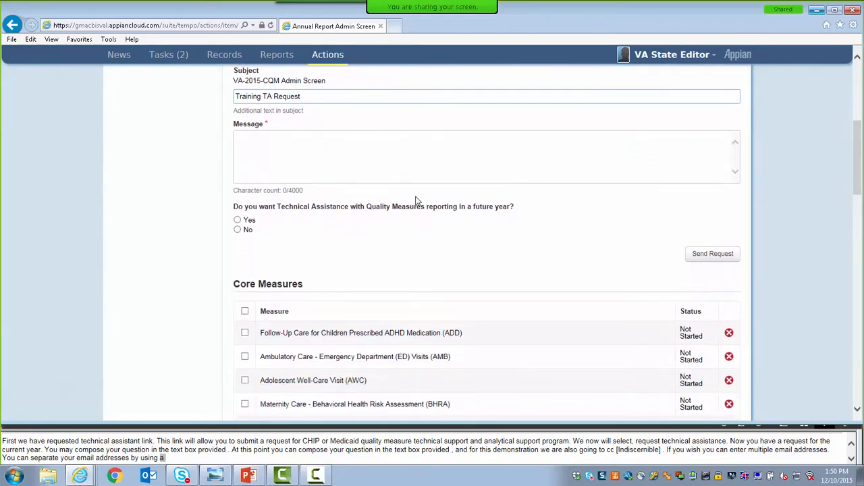
pyautogui.click(409, 144)
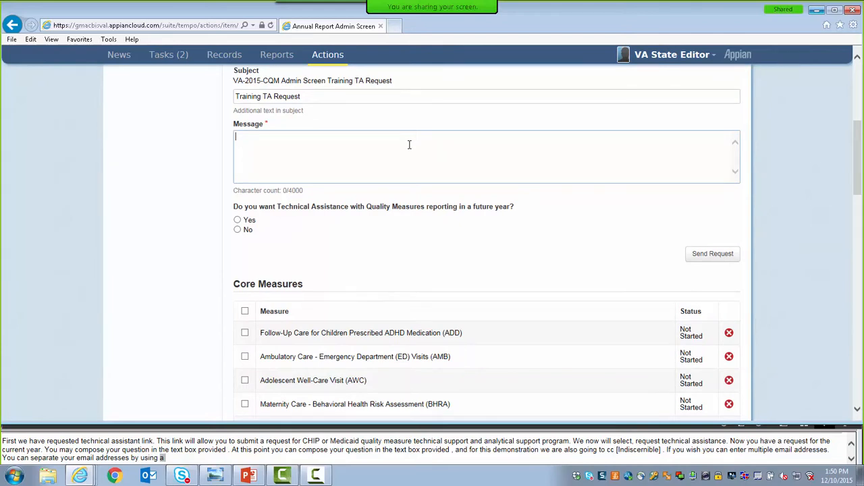
pyautogui.write('This i')
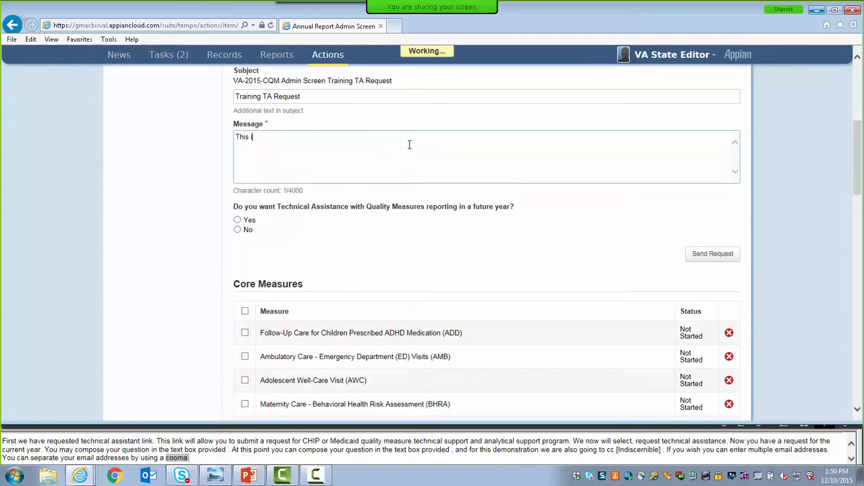
pyautogui.write('s for training')
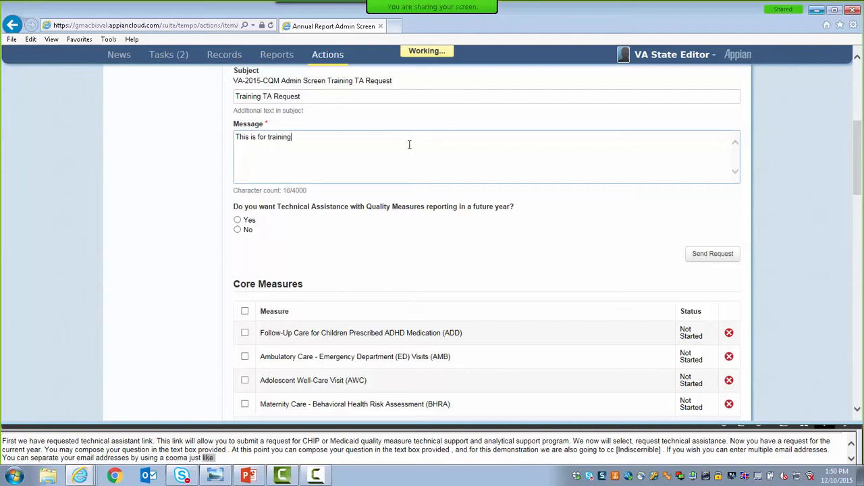
pyautogui.write(' purposes only.')
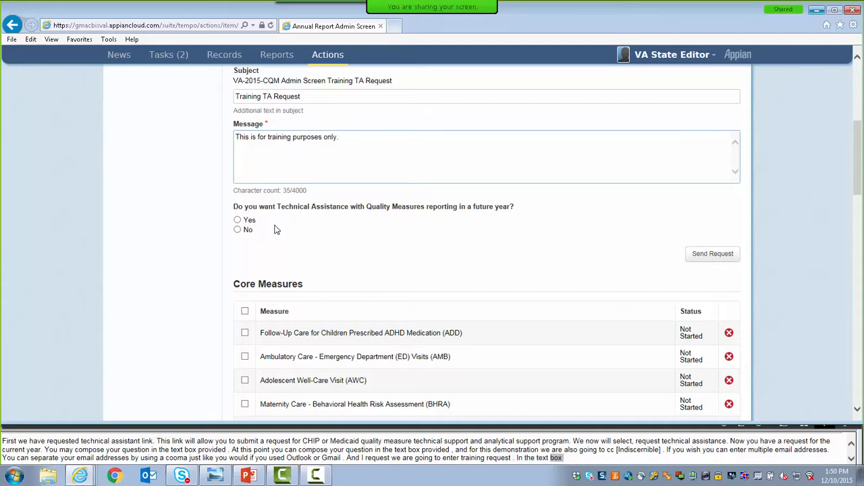
# Answer No to technical assistance in a future year and send the request.
pyautogui.click(237, 231)
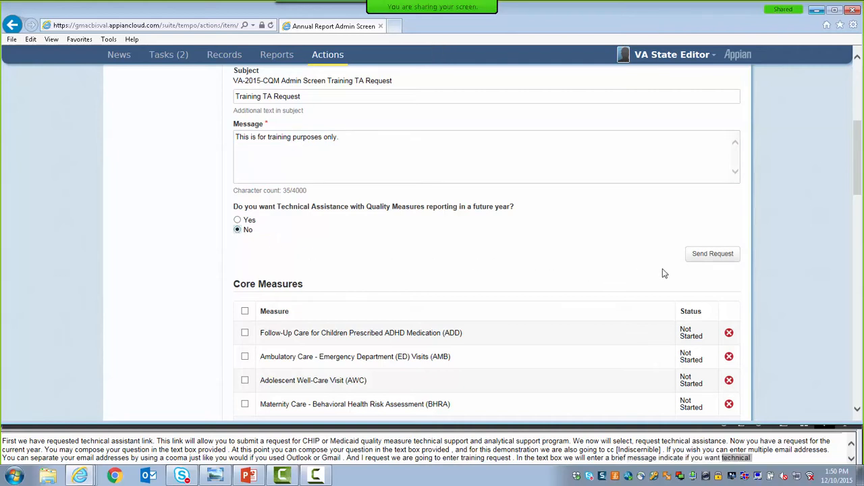
pyautogui.click(698, 262)
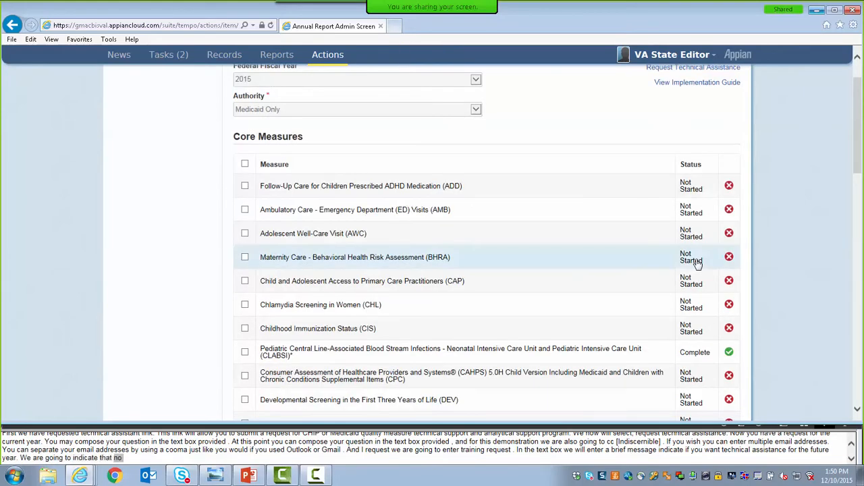
pyautogui.moveTo(857, 166); pyautogui.dragTo(857, 135)
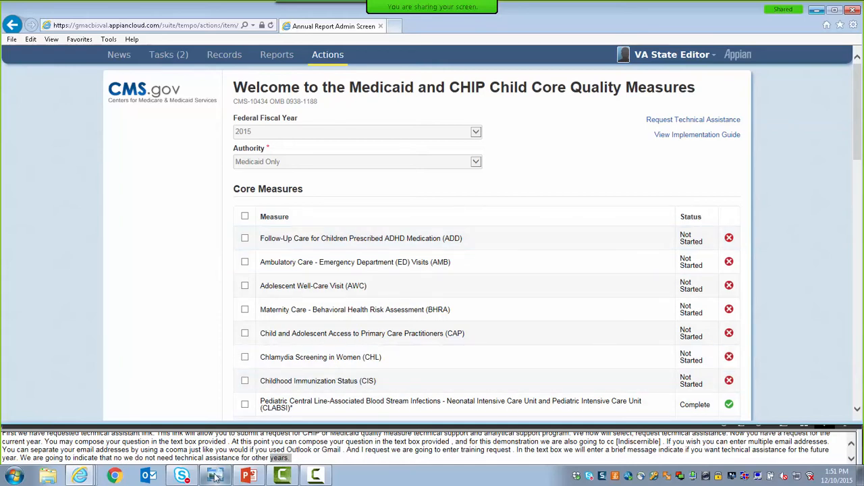
# View the MACPro Notification.jpg acknowledgment example in Windows Photo Viewer, and return to the Annual Report Admin Screen in Internet Explorer.
pyautogui.moveTo(214, 478)
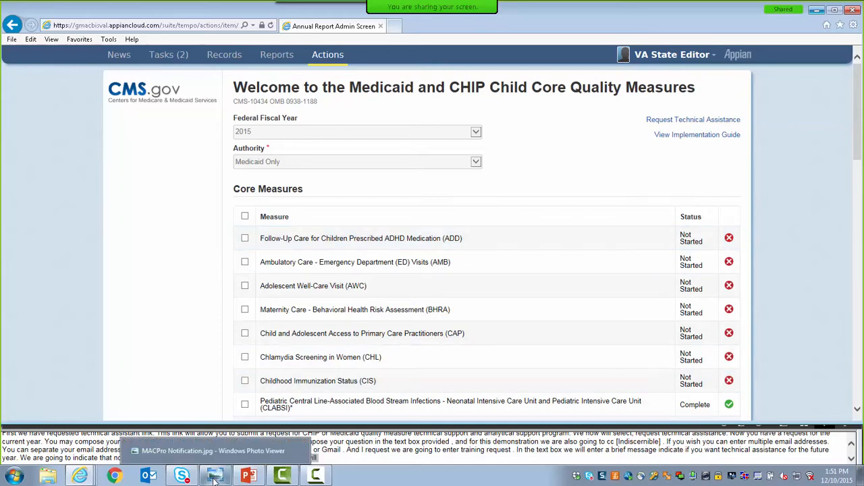
pyautogui.click(215, 478)
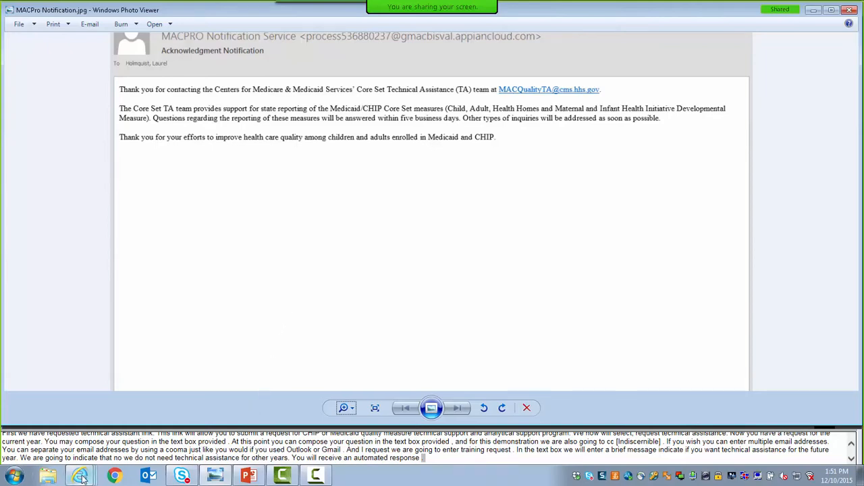
pyautogui.moveTo(80, 477)
pyautogui.click(83, 415)
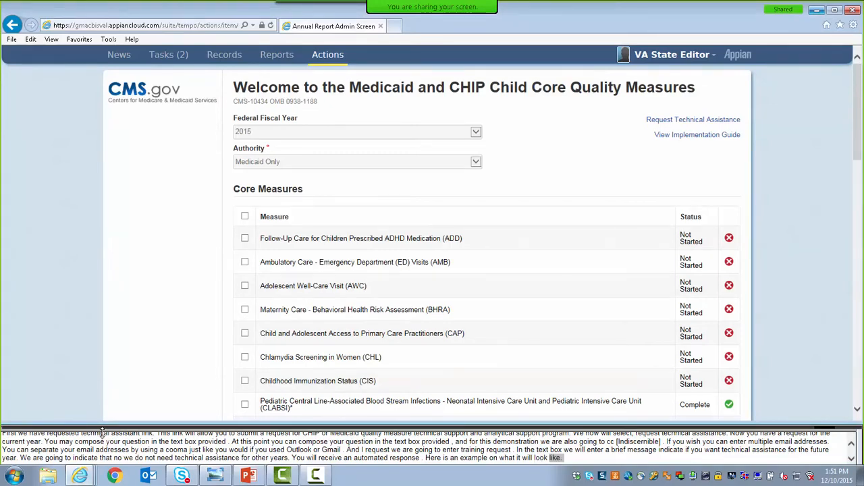
pyautogui.click(101, 429)
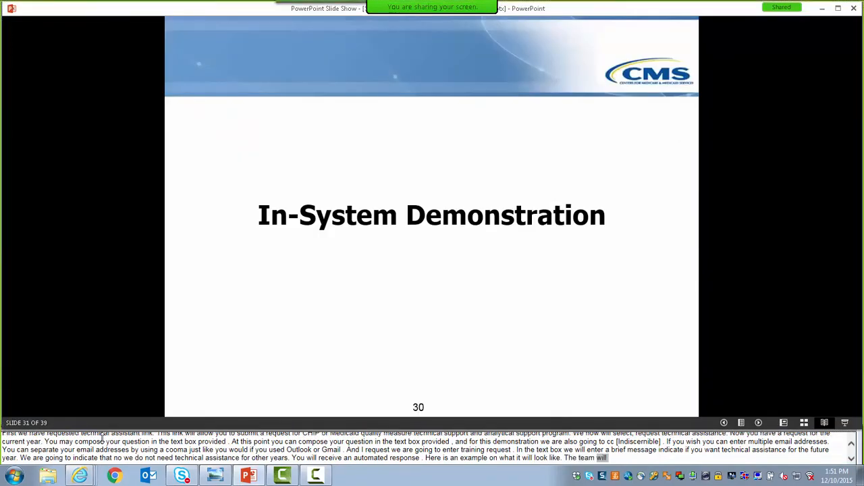
pyautogui.click(86, 478)
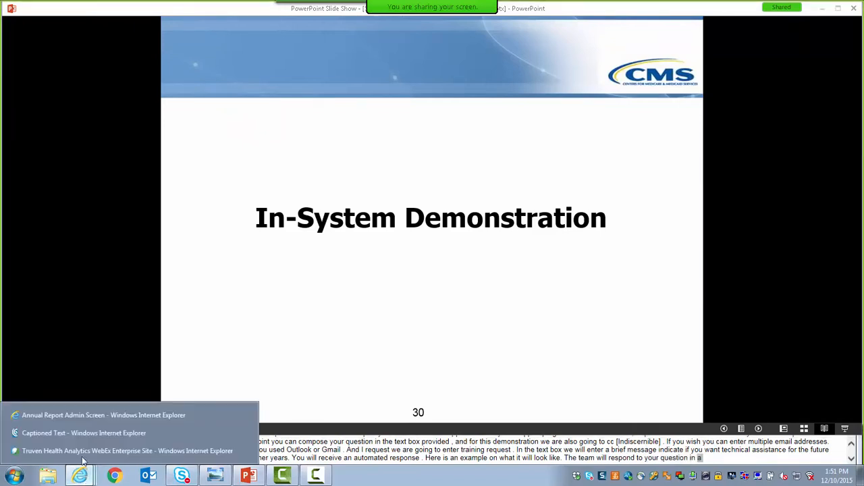
pyautogui.click(78, 410)
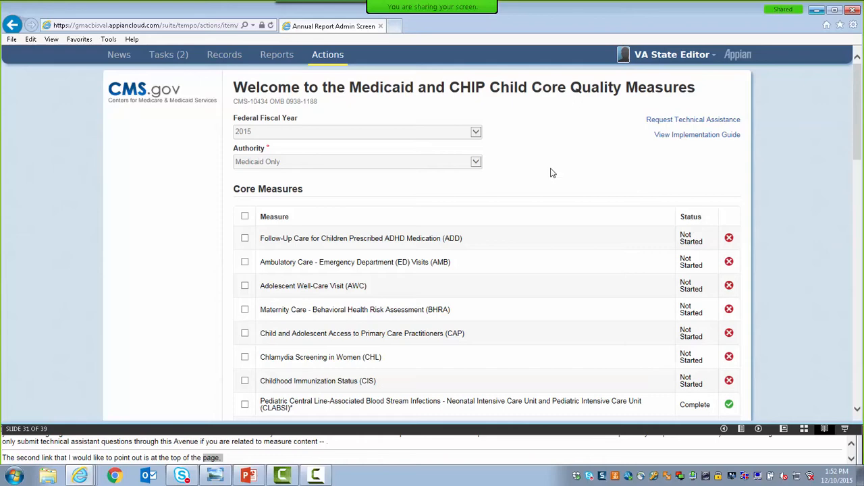
# Select the ADHD Medication (ADD) and Emergency Department Visits (AMB) core measures and begin reporting on them.
pyautogui.moveTo(856, 162); pyautogui.dragTo(857, 177)
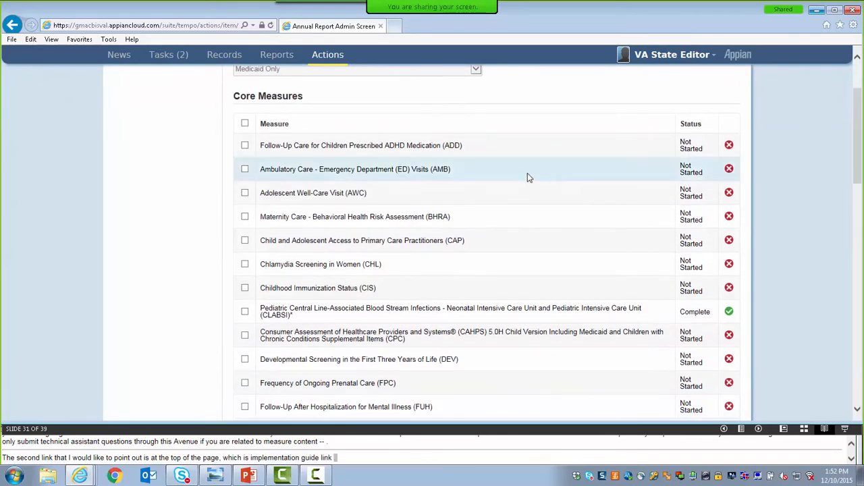
pyautogui.click(244, 146)
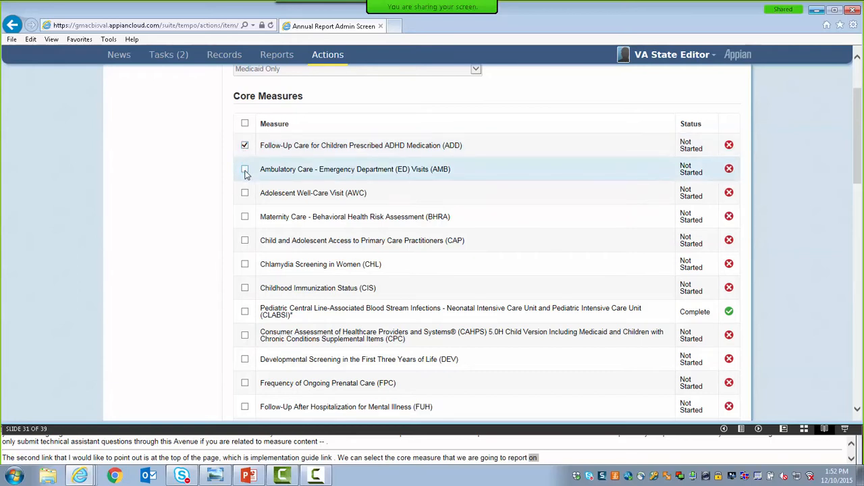
pyautogui.click(245, 170)
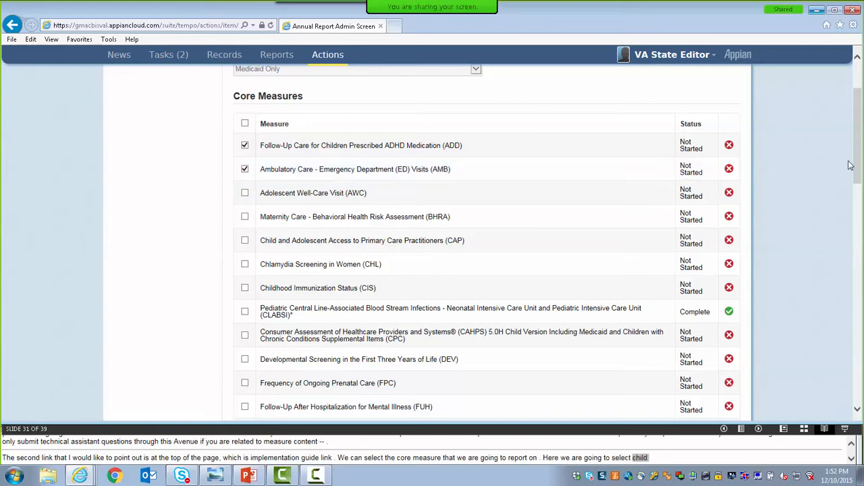
pyautogui.moveTo(854, 165); pyautogui.dragTo(844, 394)
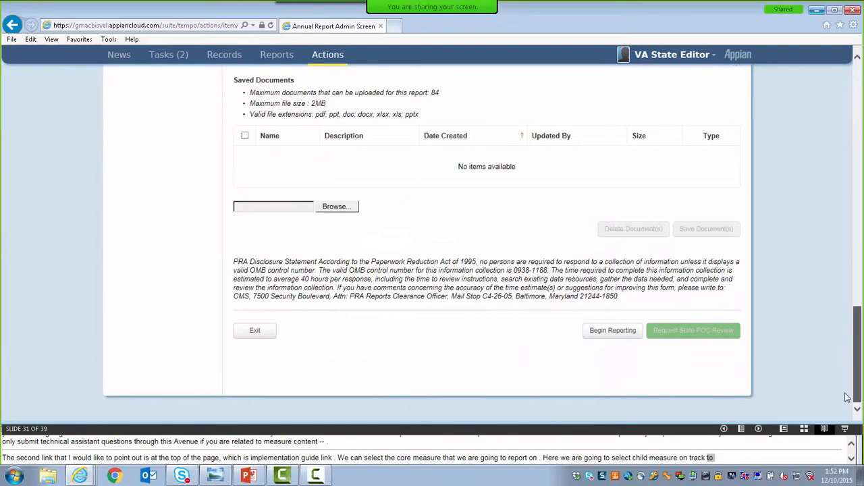
pyautogui.click(612, 331)
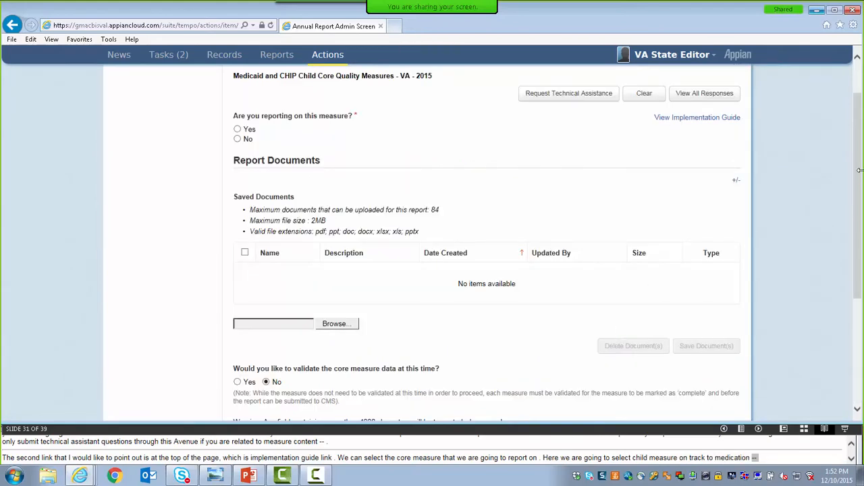
# Answer Yes to reporting on the ADD measure and expand all of its response sections.
pyautogui.moveTo(860, 171); pyautogui.dragTo(857, 162)
pyautogui.moveTo(856, 129); pyautogui.dragTo(853, 98)
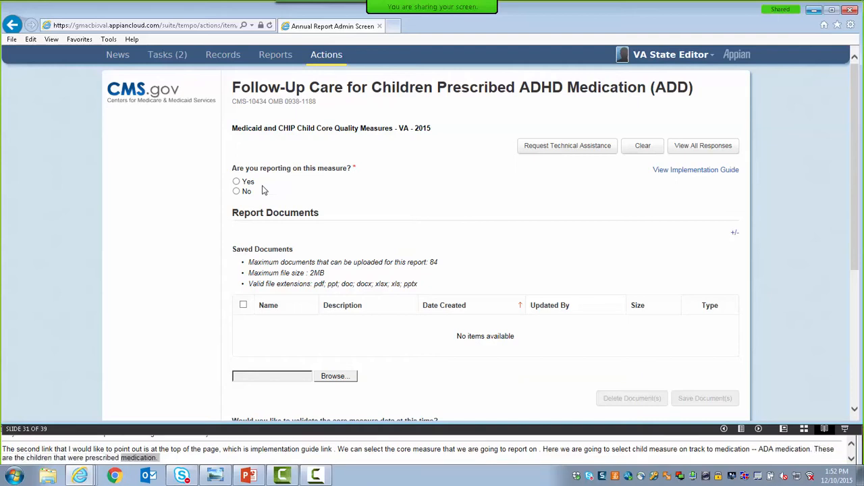
pyautogui.click(236, 182)
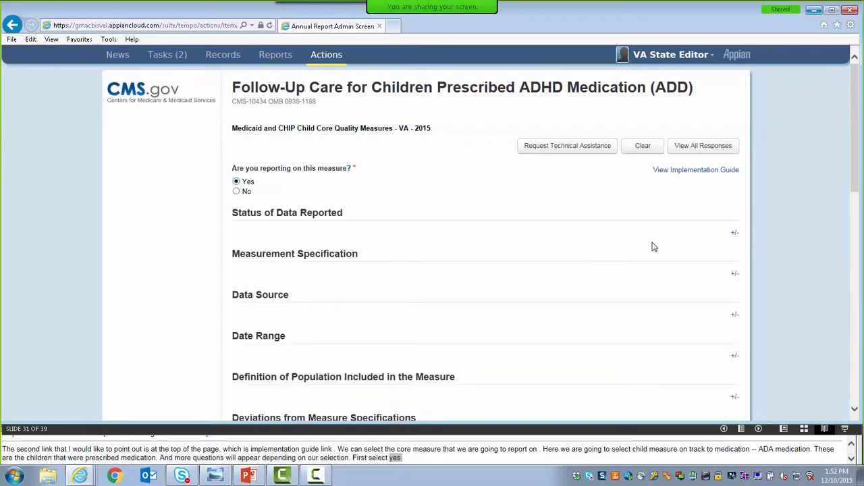
pyautogui.click(735, 236)
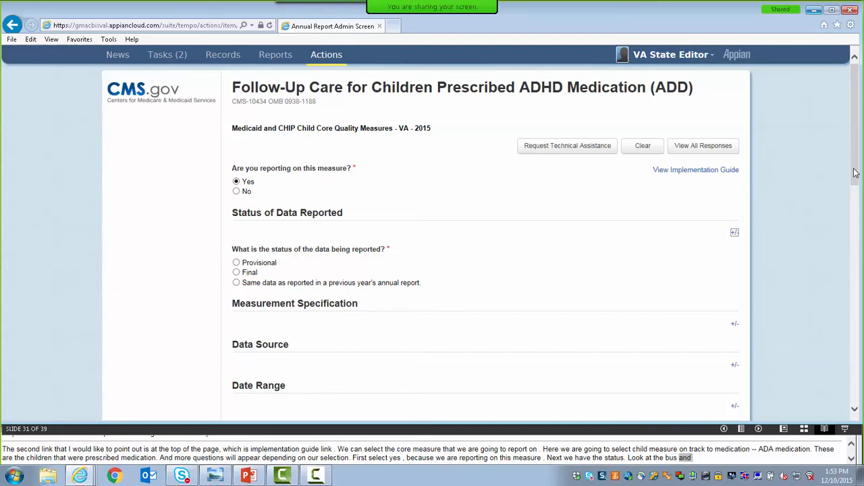
pyautogui.click(691, 154)
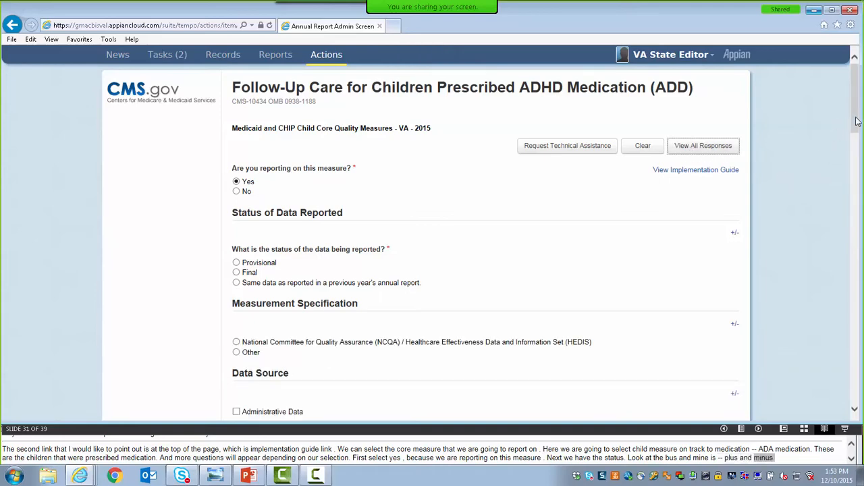
# Set the status of the reported data to Final and the measurement specification to NCQA/HEDIS, version 2014.
pyautogui.moveTo(857, 120); pyautogui.dragTo(855, 148)
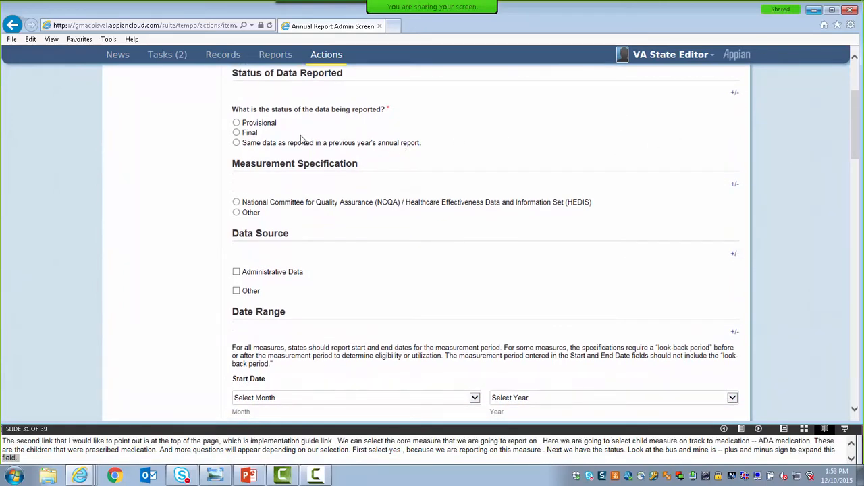
pyautogui.click(236, 133)
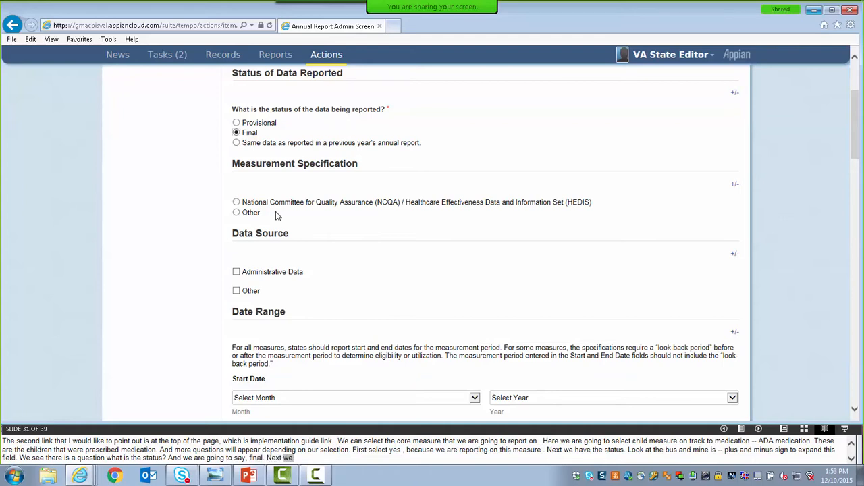
pyautogui.click(237, 203)
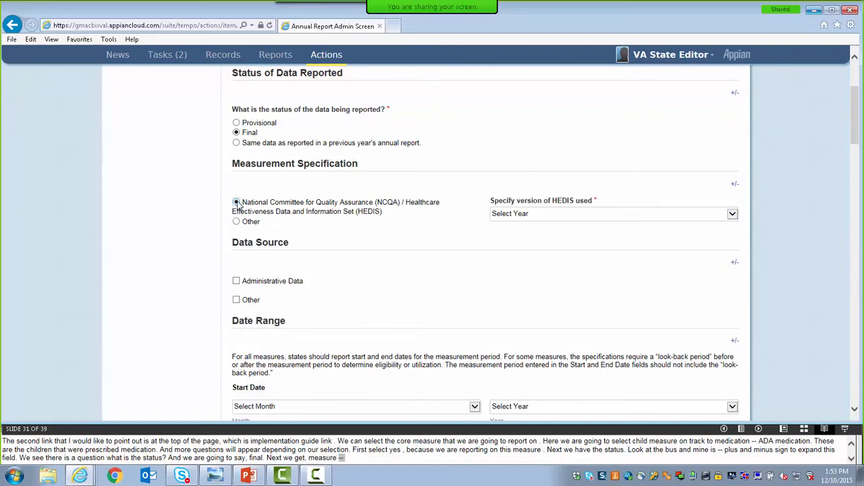
pyautogui.click(501, 217)
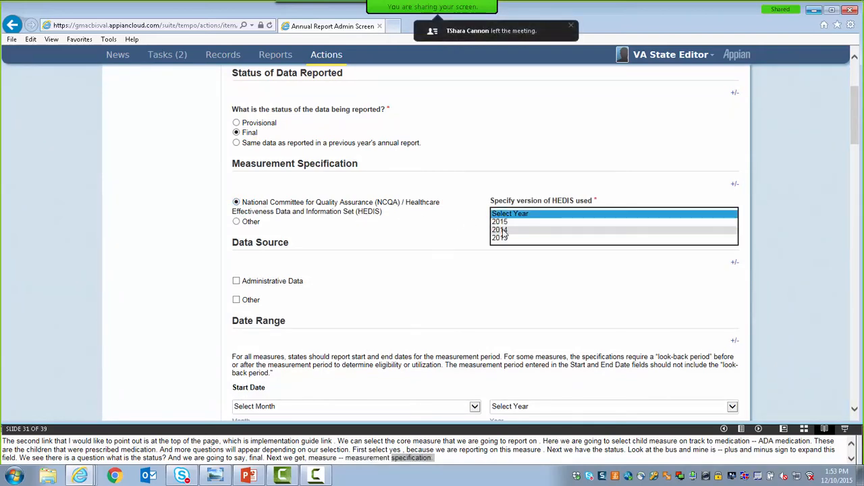
pyautogui.click(501, 230)
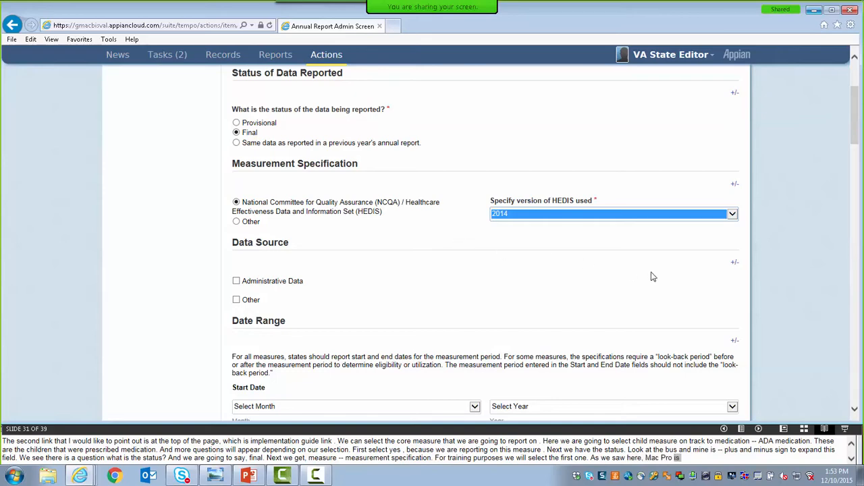
# Choose Administrative Data as the data source, coming from the Medicaid Management Information System (MMIS).
pyautogui.moveTo(850, 129); pyautogui.dragTo(855, 154)
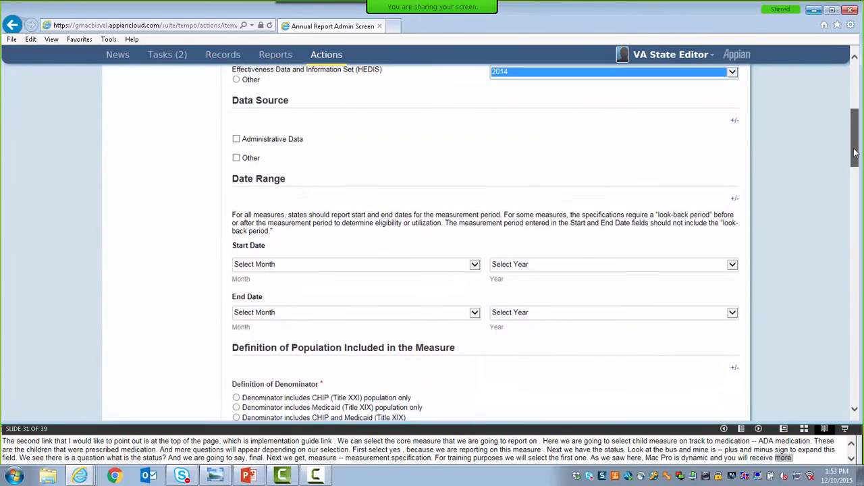
pyautogui.click(236, 139)
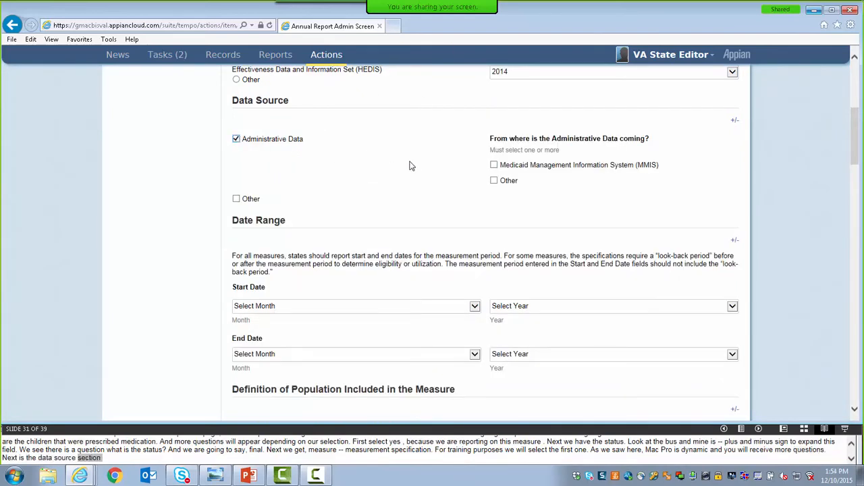
pyautogui.click(496, 168)
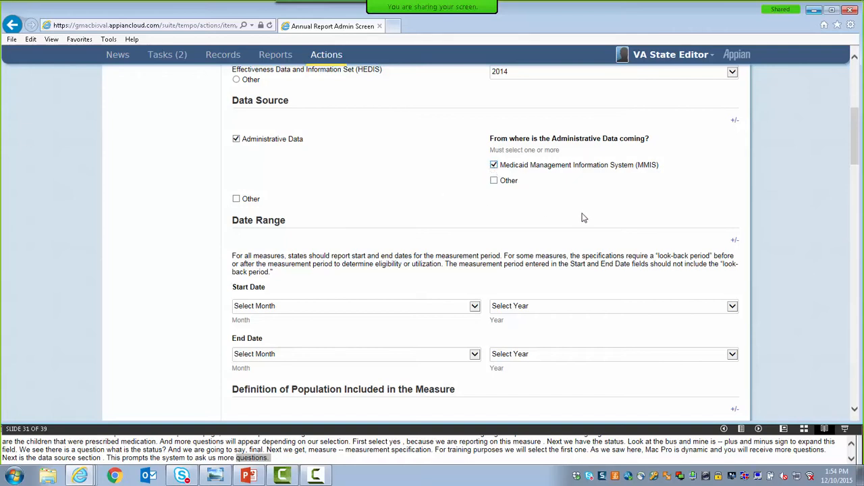
# Set the measure's date range with a start date of July 2014 and an end date of July 2015.
pyautogui.moveTo(859, 141); pyautogui.dragTo(853, 170)
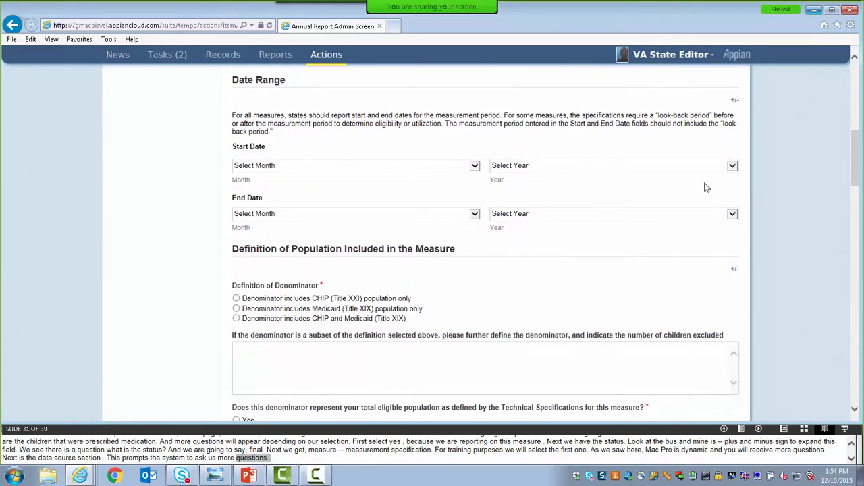
pyautogui.click(474, 165)
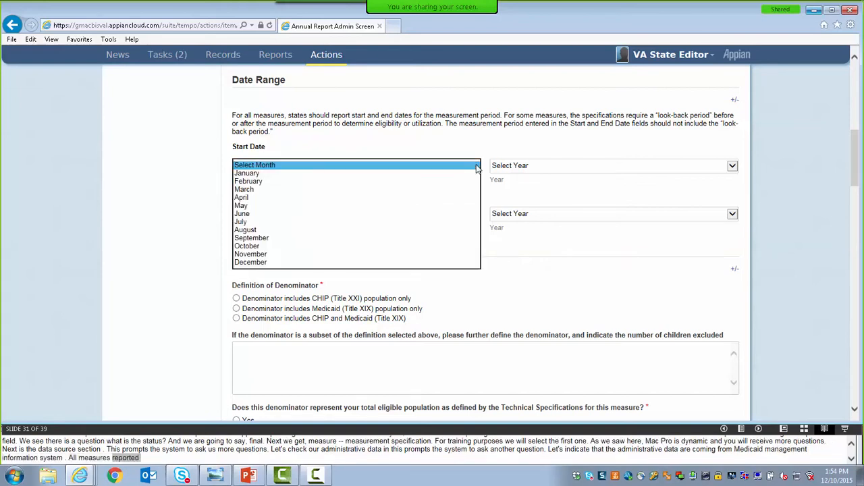
pyautogui.click(362, 222)
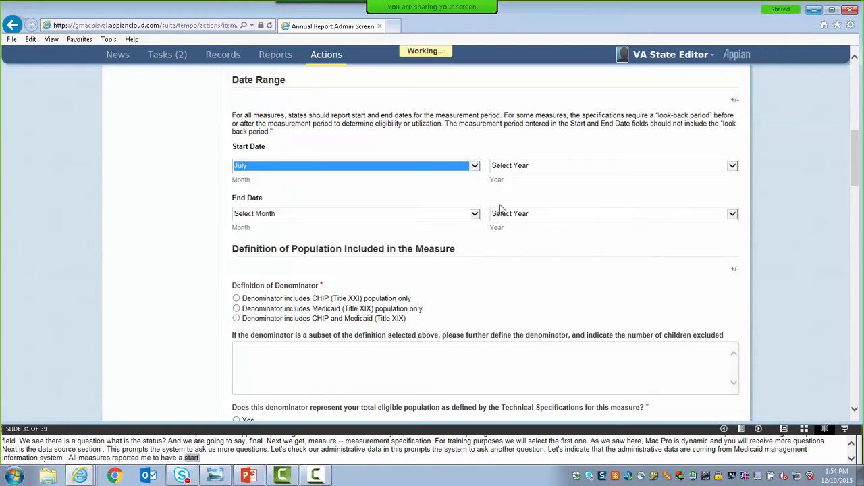
pyautogui.click(533, 166)
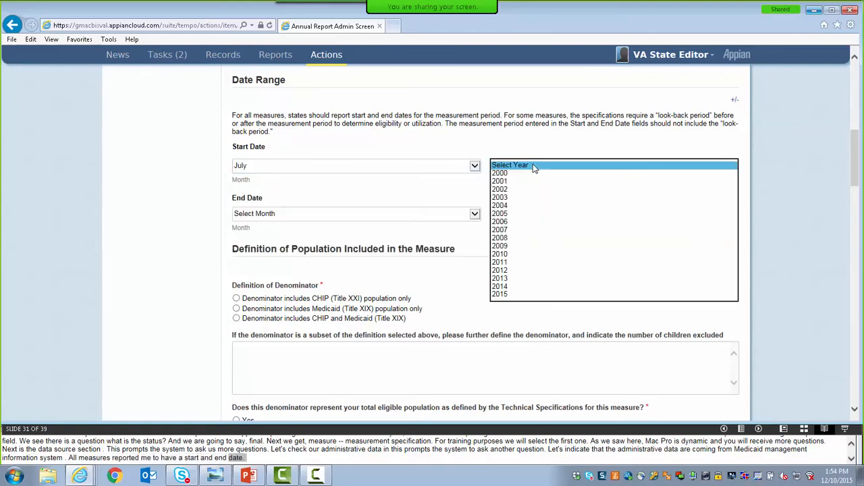
pyautogui.click(500, 289)
pyautogui.click(431, 214)
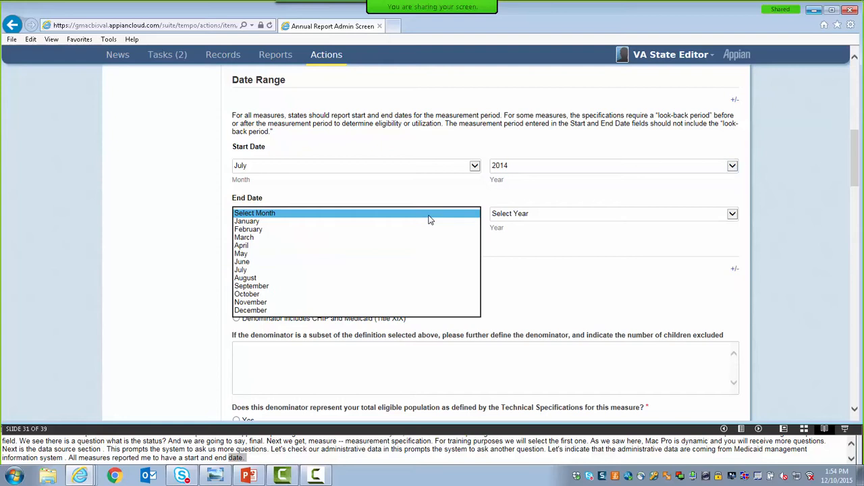
pyautogui.click(384, 273)
pyautogui.click(552, 217)
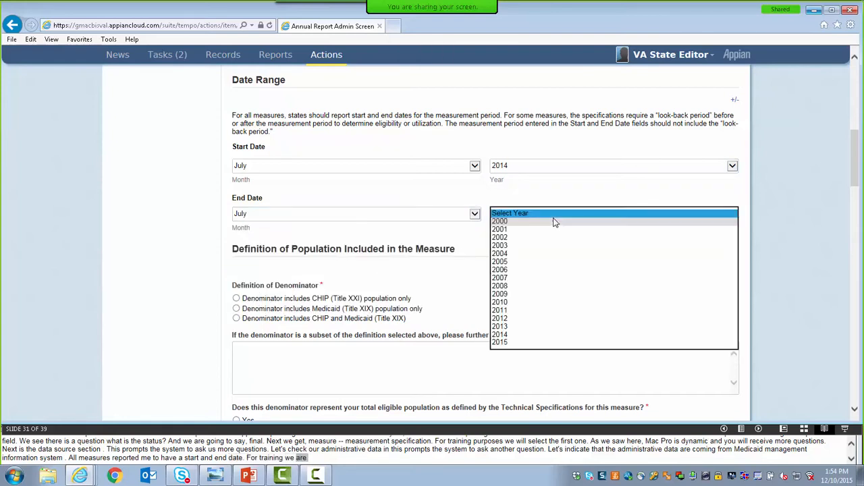
pyautogui.click(514, 342)
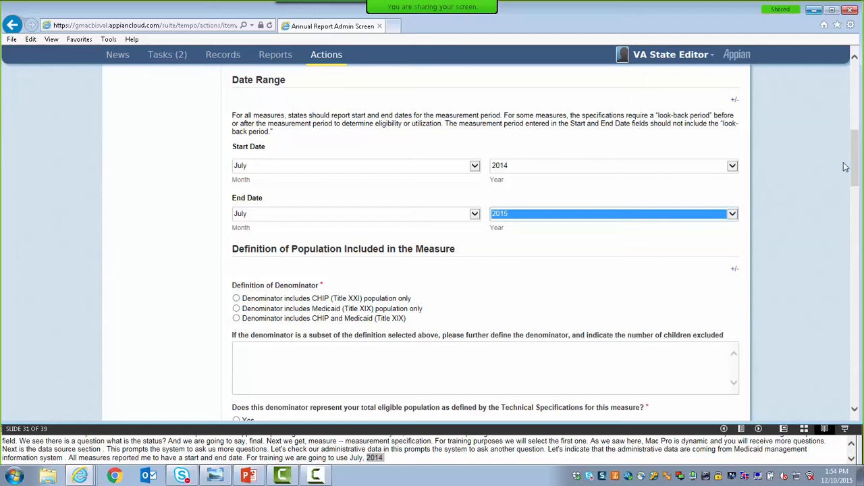
# Save the ADD measure's responses without validating the core measure data.
pyautogui.moveTo(856, 167); pyautogui.dragTo(856, 170)
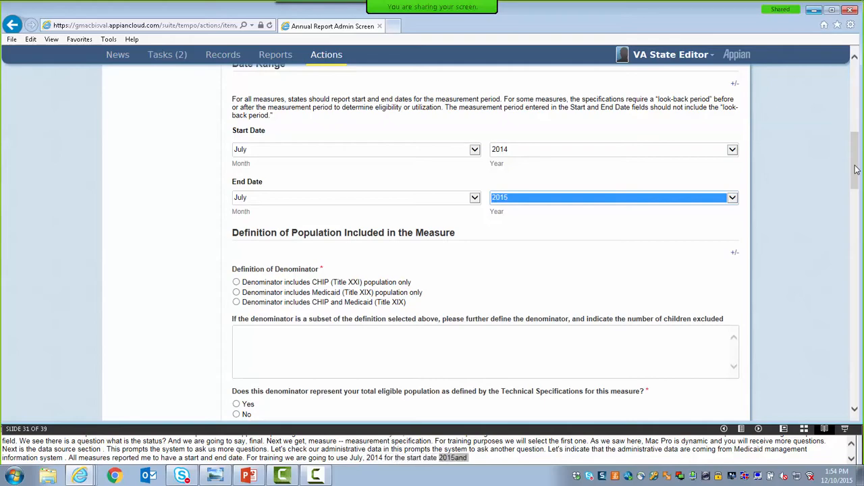
pyautogui.moveTo(856, 168); pyautogui.dragTo(854, 405)
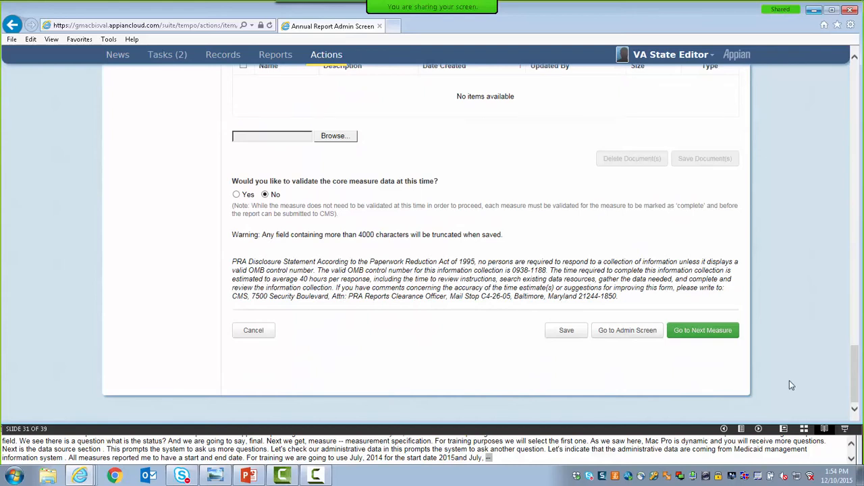
pyautogui.click(577, 331)
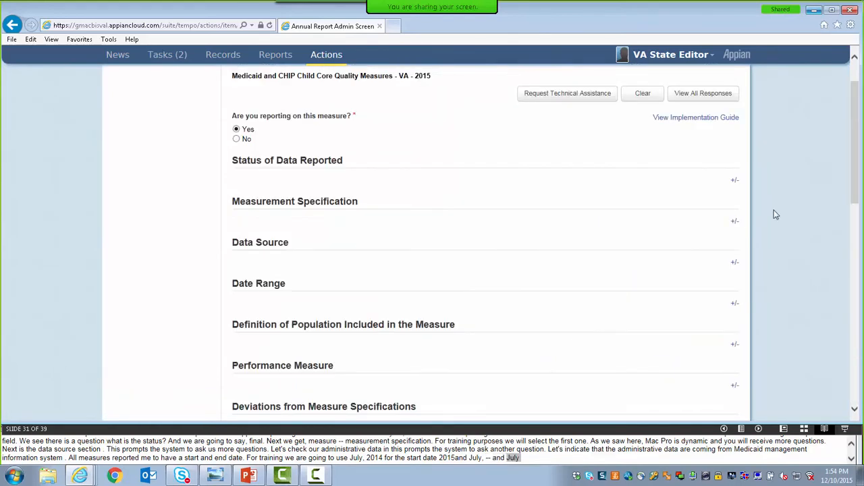
# Expand the Status of Data Reported and Measurement Specification sections of the ADD measure to check the saved responses.
pyautogui.scroll(1, 846, 185)
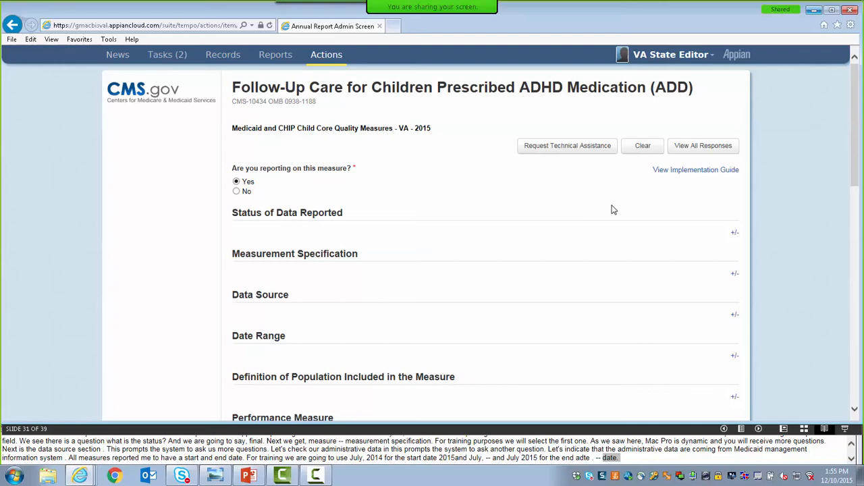
pyautogui.click(735, 233)
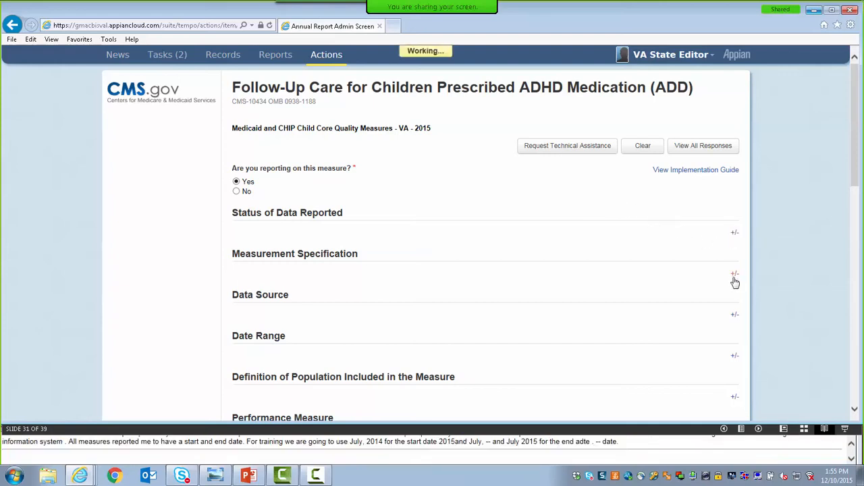
pyautogui.click(734, 325)
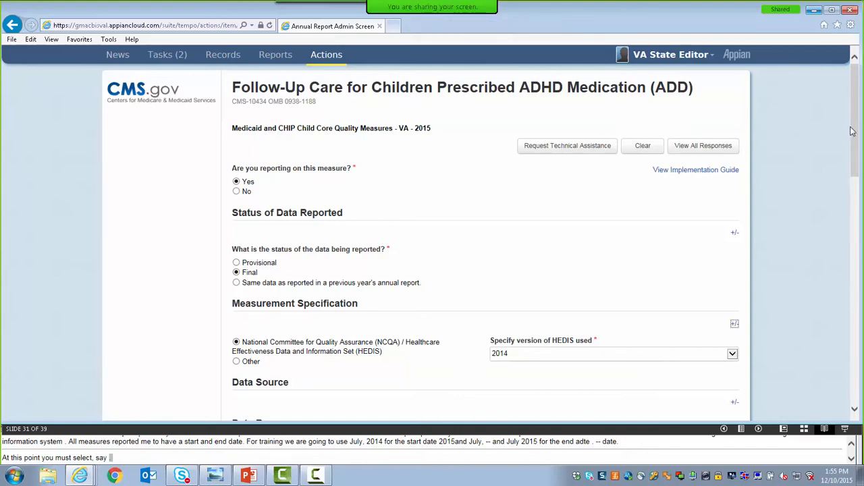
# Return to the report's admin screen and review the statuses in the Core Measures list.
pyautogui.moveTo(858, 130); pyautogui.dragTo(856, 367)
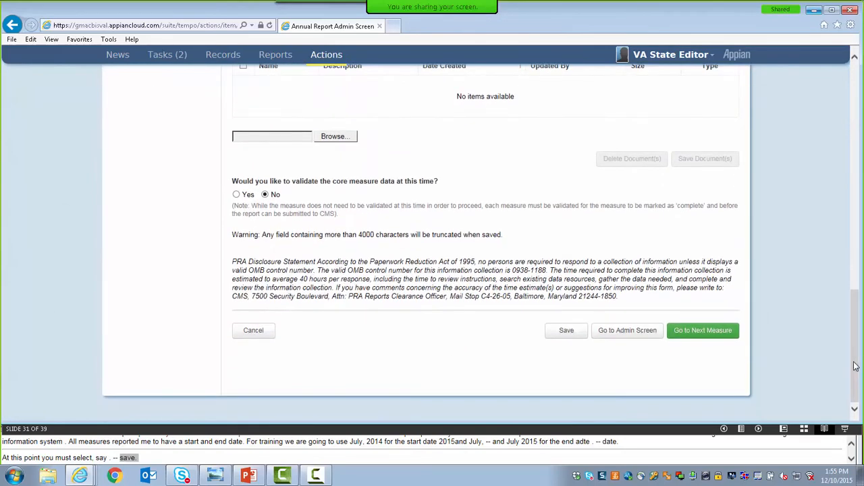
pyautogui.click(645, 331)
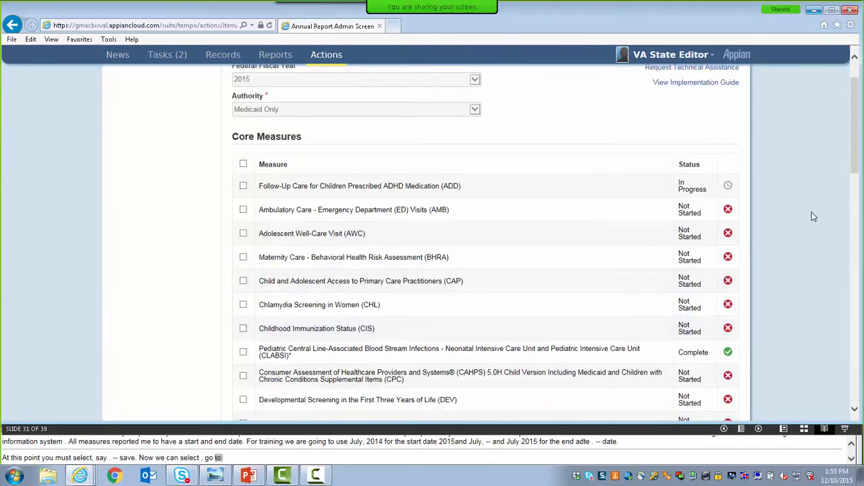
pyautogui.moveTo(856, 172); pyautogui.dragTo(855, 158)
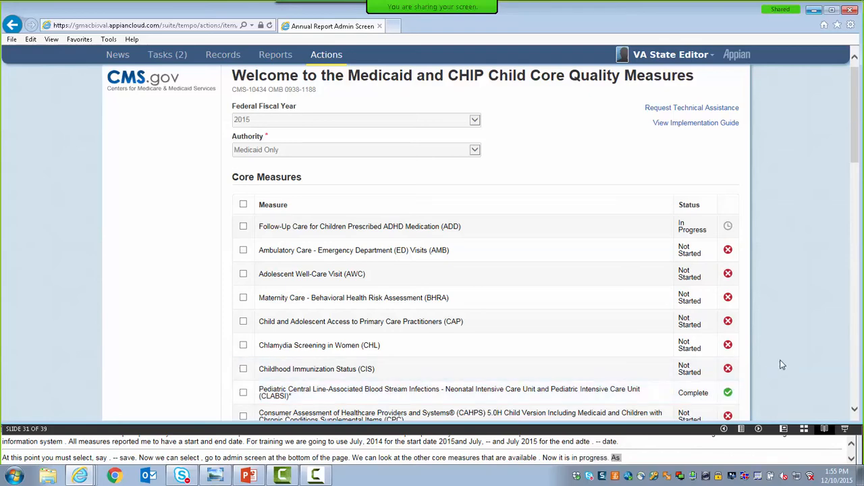
pyautogui.moveTo(854, 159); pyautogui.dragTo(856, 180)
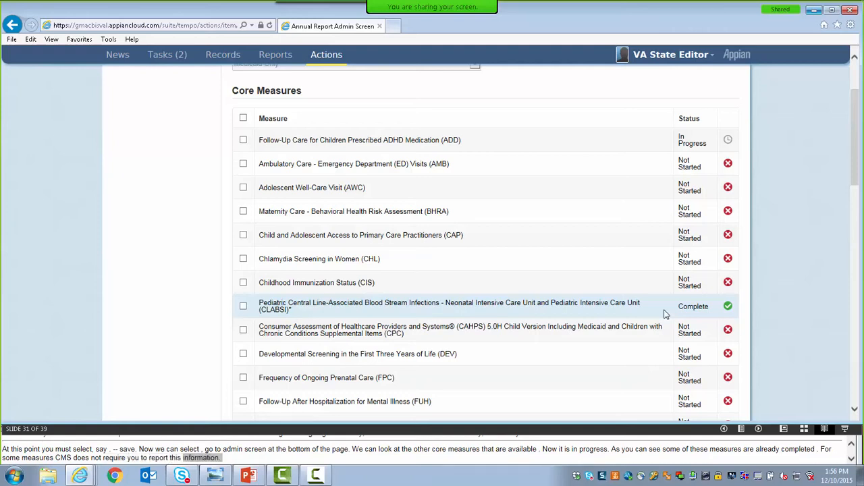
# Select the ADD and AMB measures in the Core Measures list and begin reporting on them.
pyautogui.click(243, 141)
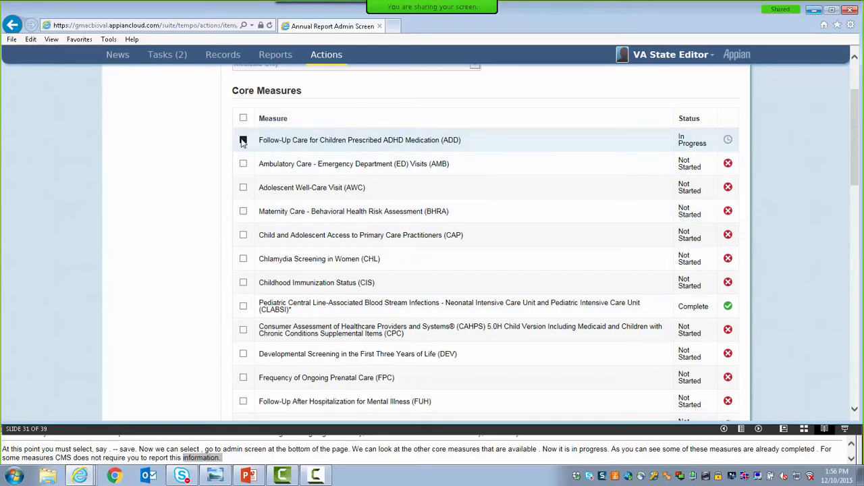
pyautogui.click(243, 164)
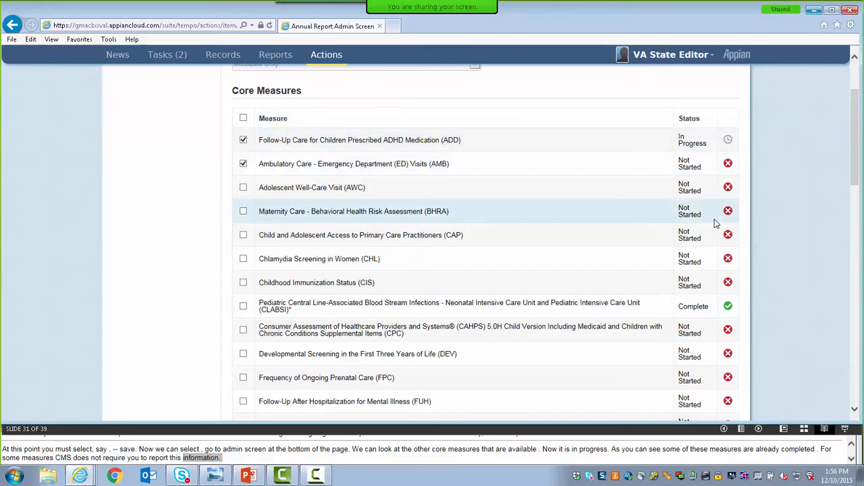
pyautogui.moveTo(855, 177); pyautogui.dragTo(855, 391)
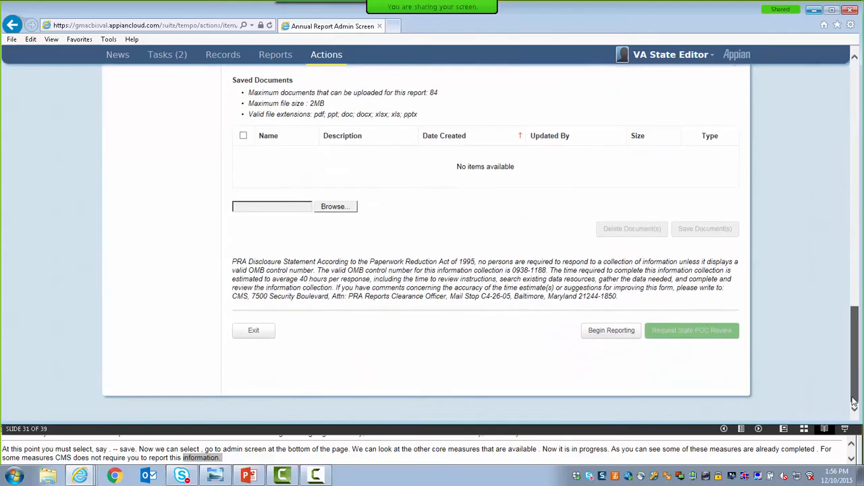
pyautogui.click(597, 333)
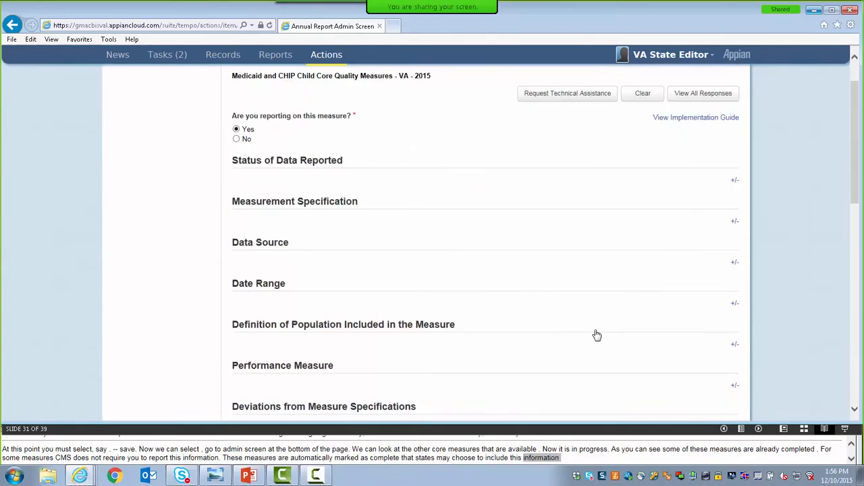
# Show all ADD responses and define the denominator as CHIP (Title XXI) population only, with the subset explanation "Training example".
pyautogui.moveTo(856, 206); pyautogui.dragTo(855, 160)
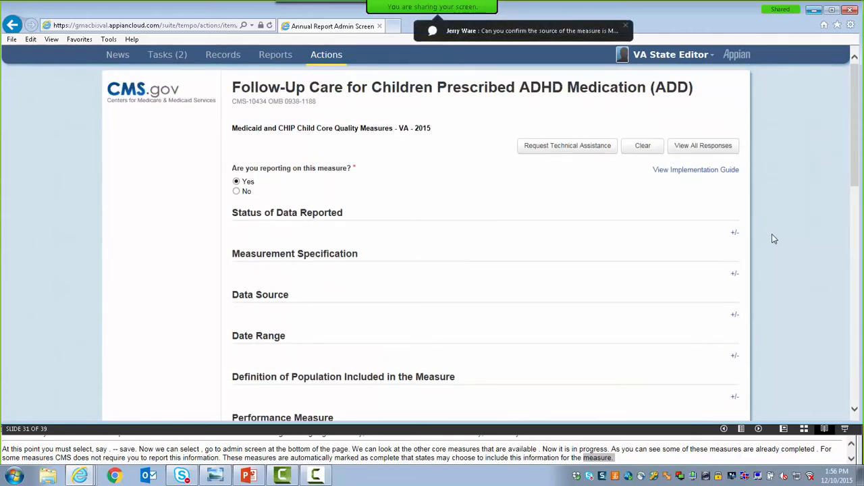
pyautogui.click(711, 153)
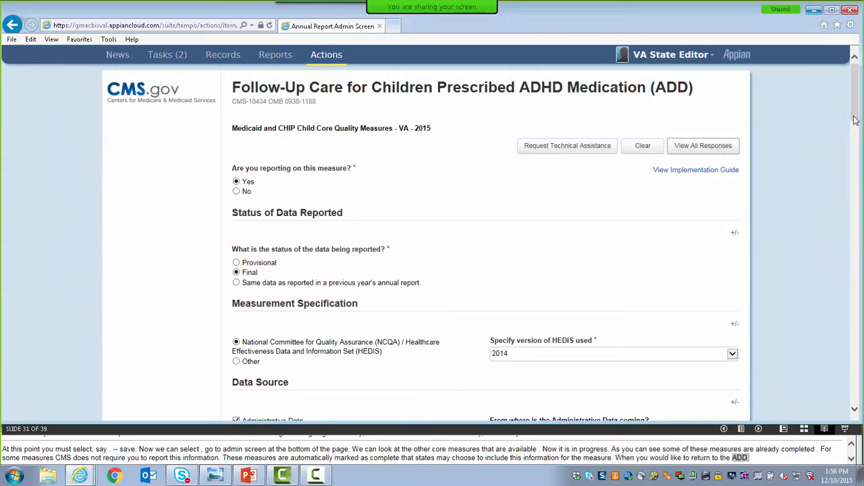
pyautogui.moveTo(856, 120); pyautogui.dragTo(862, 215)
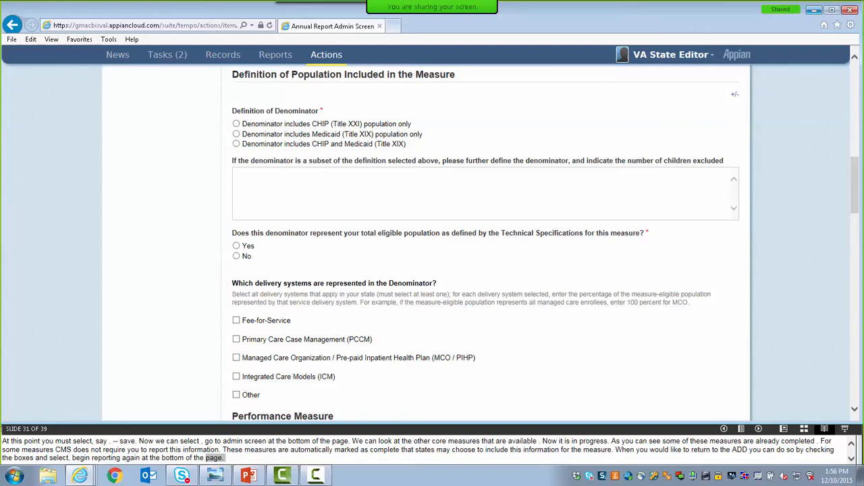
pyautogui.click(236, 124)
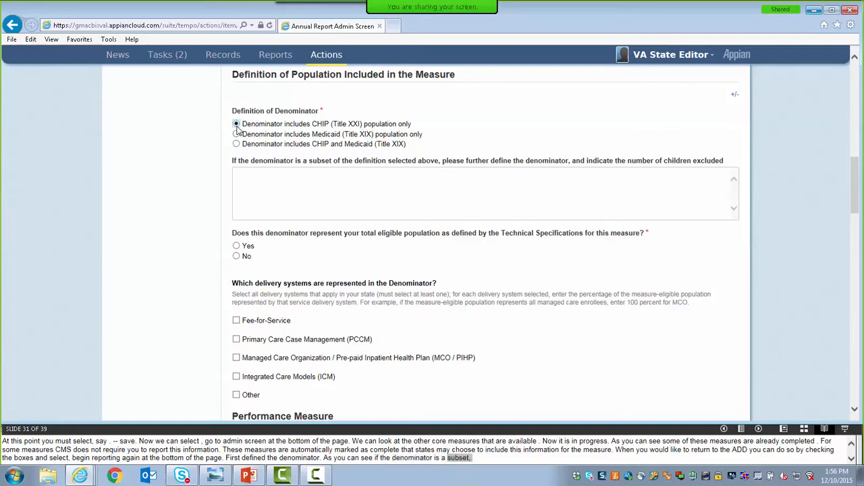
pyautogui.click(253, 180)
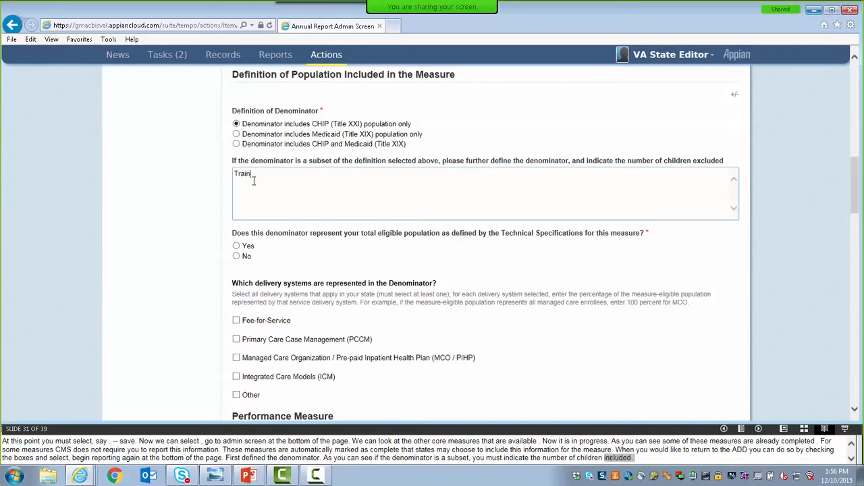
pyautogui.write('Training example')
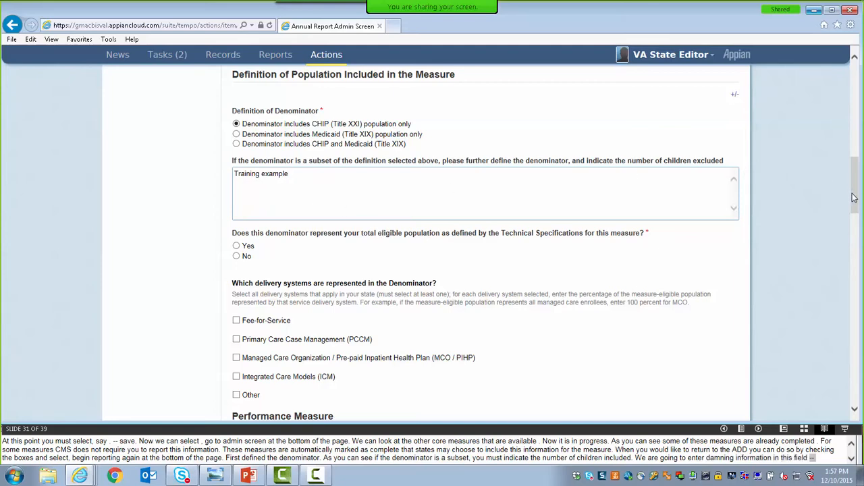
# Answer Yes to the denominator representing the total eligible population, and choose Fee-for-Service delivery with 100 percent of the state FFS population.
pyautogui.moveTo(853, 197); pyautogui.dragTo(849, 219)
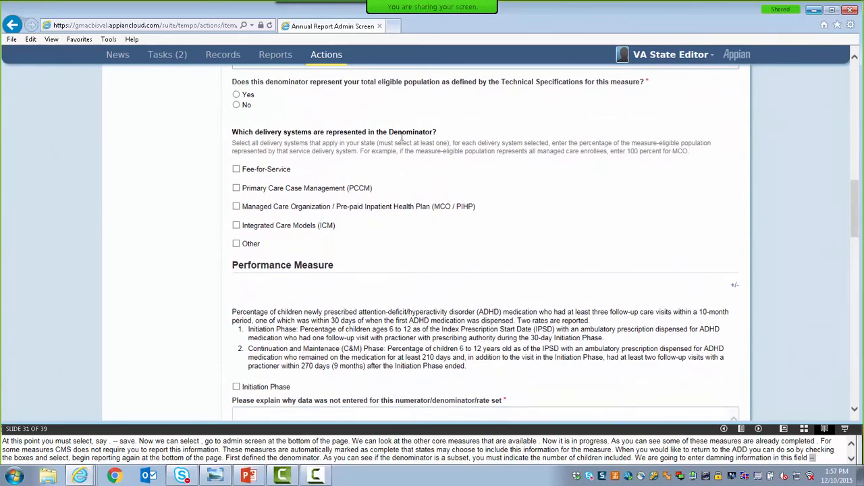
pyautogui.click(236, 96)
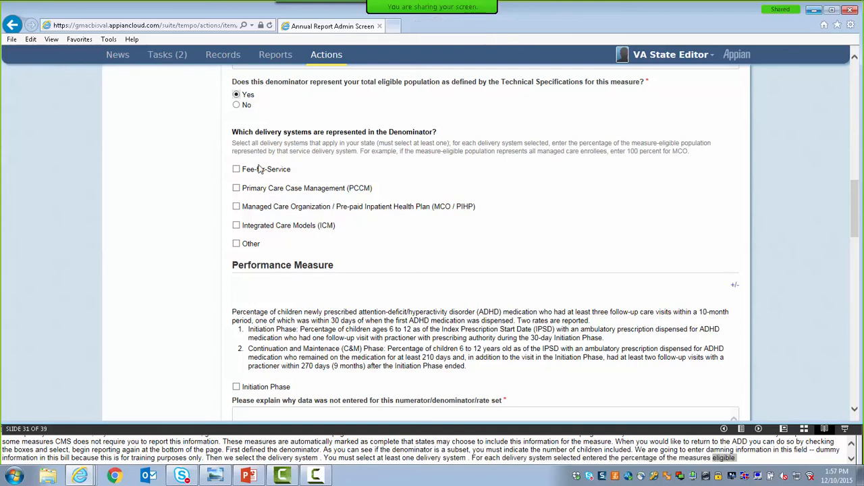
pyautogui.click(237, 172)
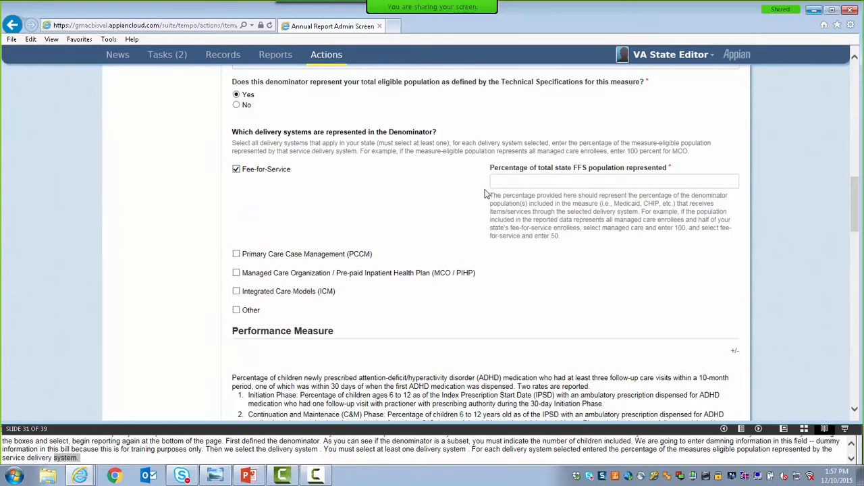
pyautogui.click(501, 178)
pyautogui.write('100')
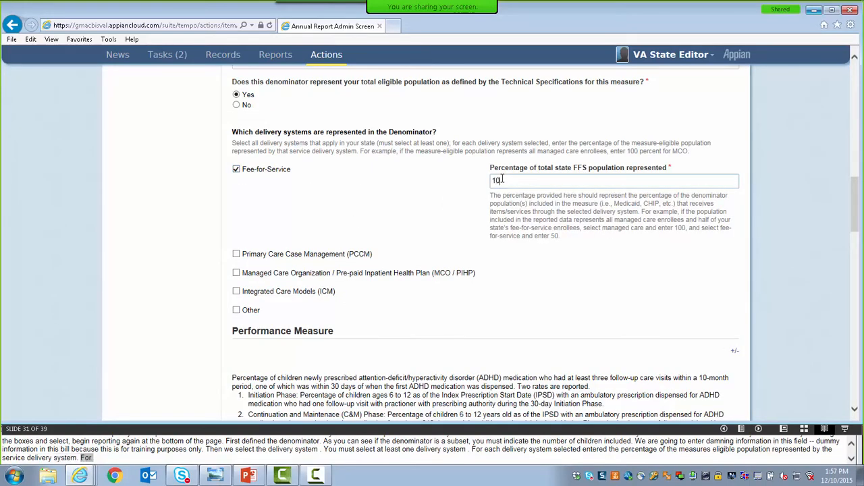
pyautogui.click(457, 235)
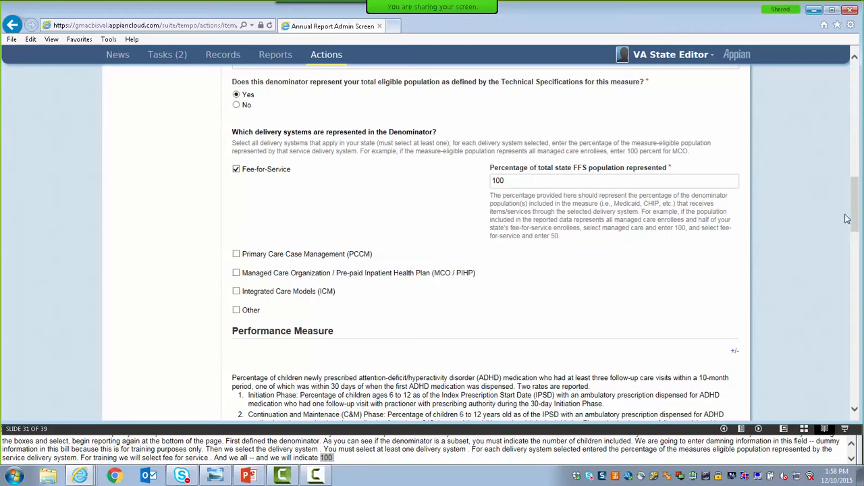
# Include the Initiation Phase in the Performance Measure section with a numerator of 1000 and a denominator of 2000.
pyautogui.moveTo(855, 221); pyautogui.dragTo(854, 266)
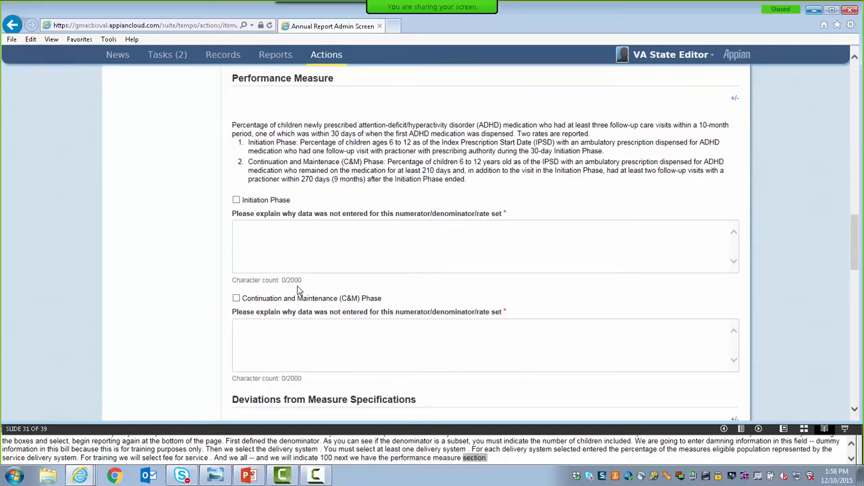
pyautogui.click(236, 200)
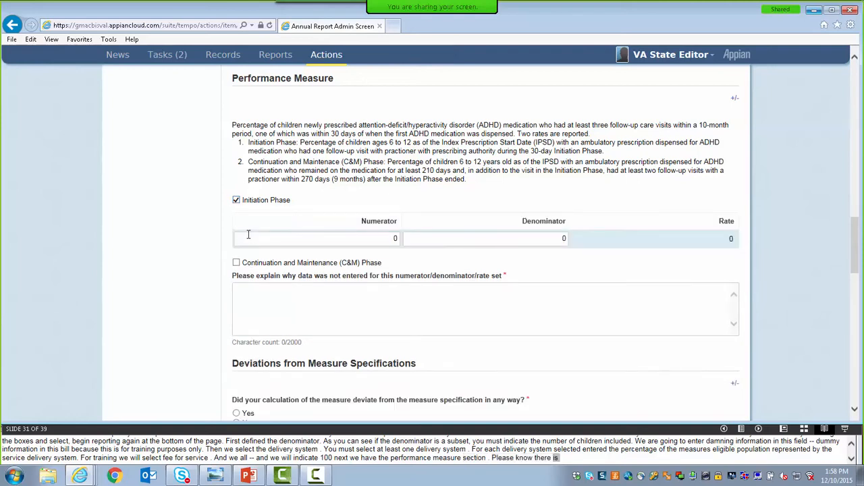
pyautogui.click(381, 237)
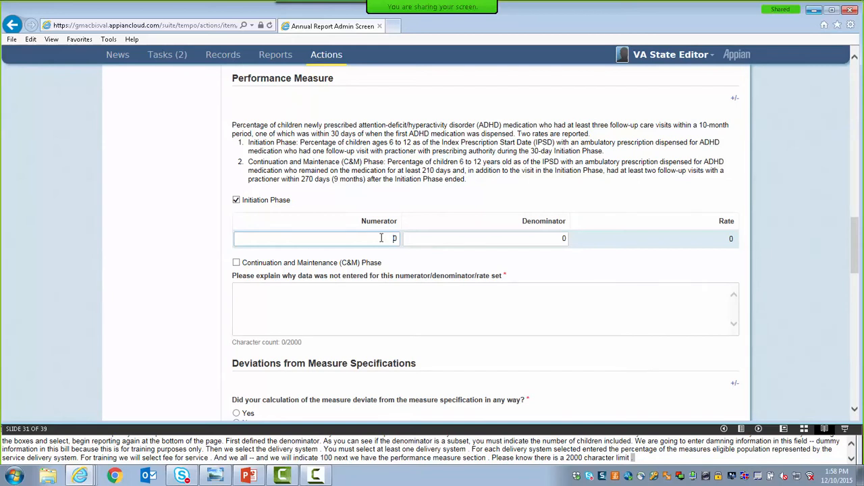
pyautogui.write('000')
pyautogui.click(517, 242)
pyautogui.write('20')
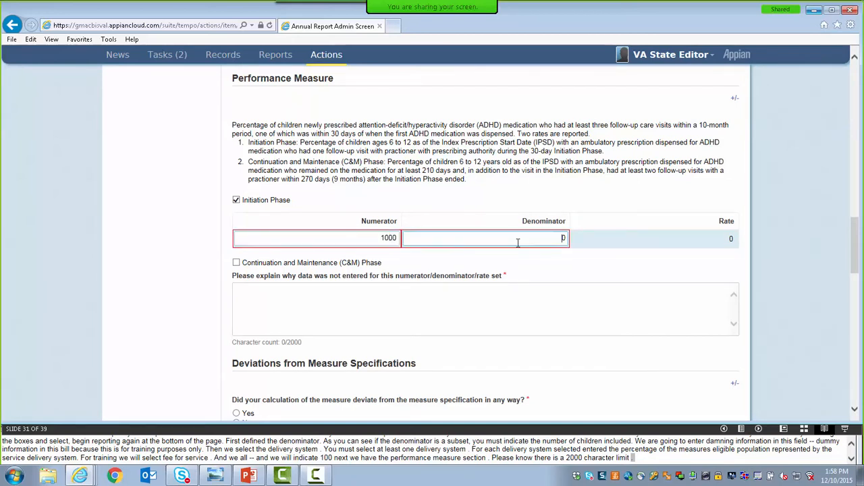
pyautogui.write('00')
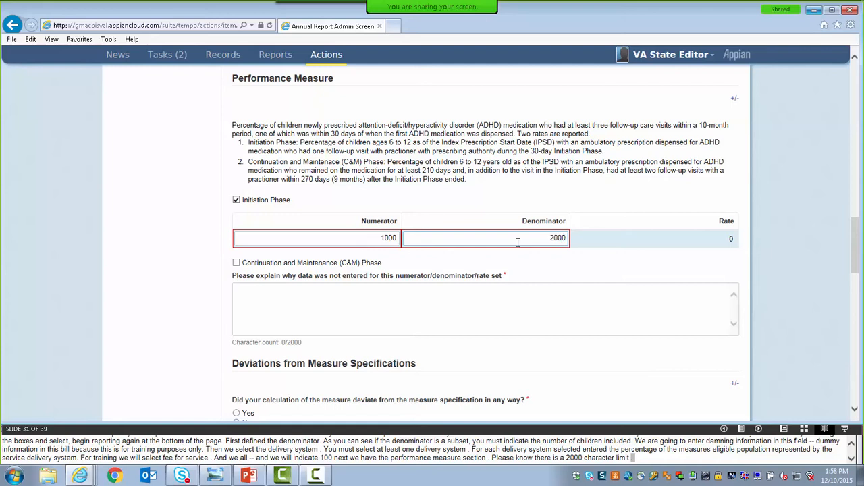
pyautogui.click(632, 245)
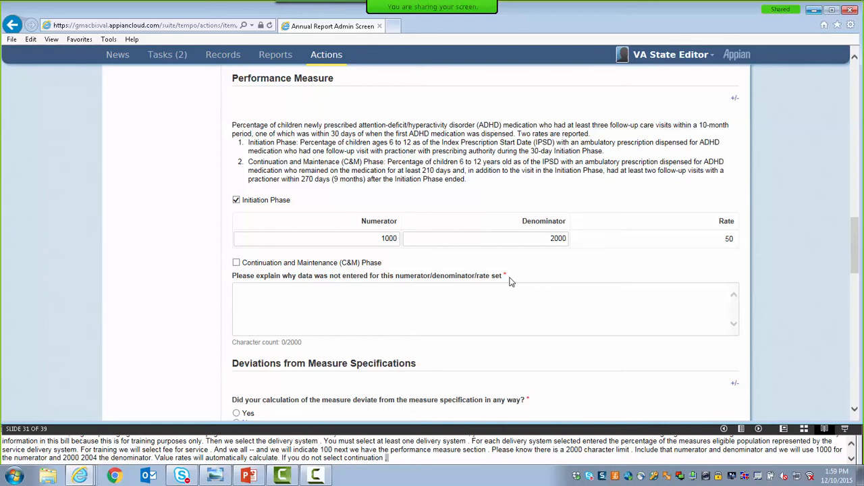
# Explain the missing Continuation and Maintenance (C&M) Phase data with the text "This is for training purposes only.".
pyautogui.click(363, 297)
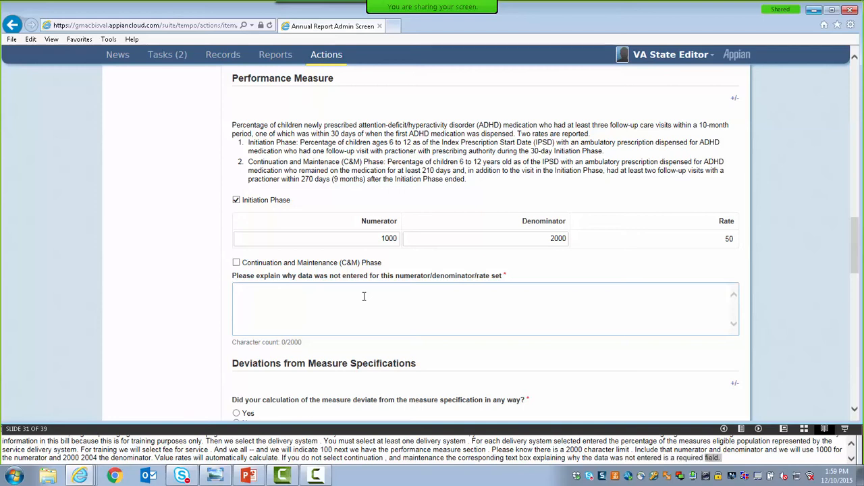
pyautogui.write('This is for')
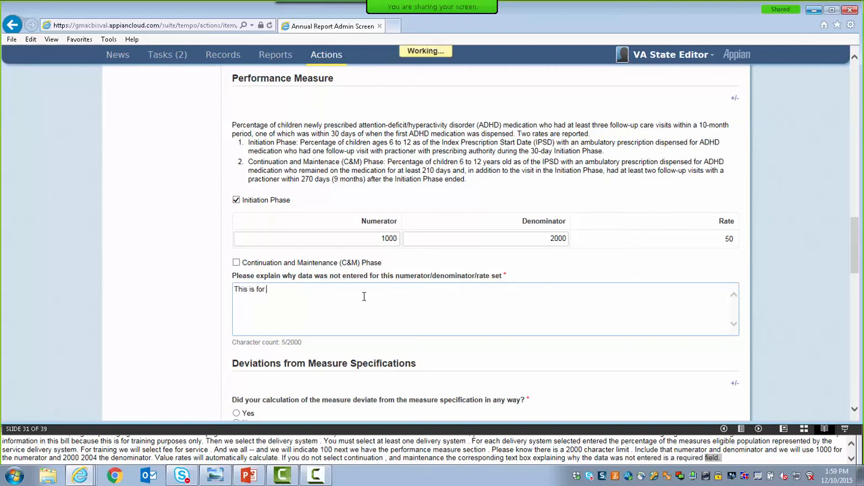
pyautogui.write(' training purpos')
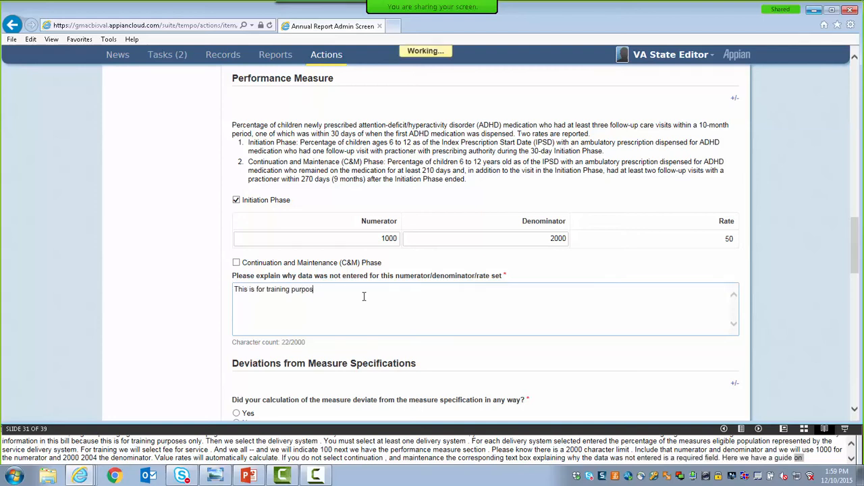
pyautogui.write('es only.')
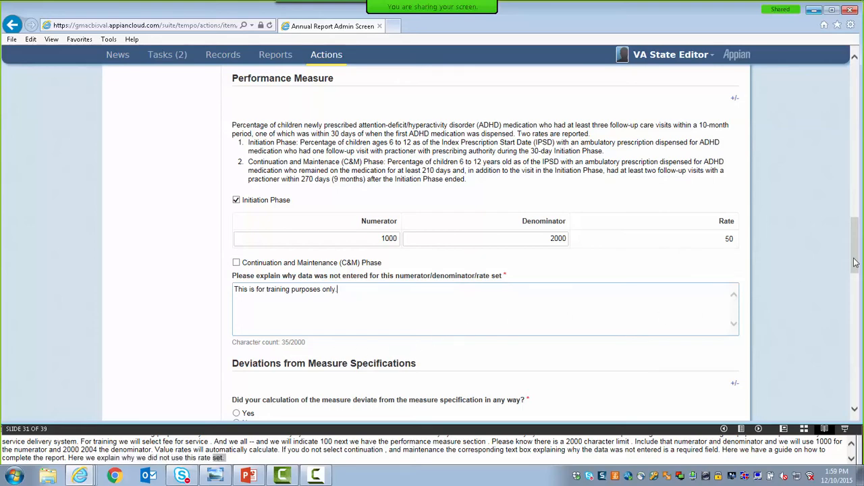
# Preview the Yes options for deviations from the measure specifications, and set the answer to No.
pyautogui.moveTo(856, 264); pyautogui.dragTo(855, 308)
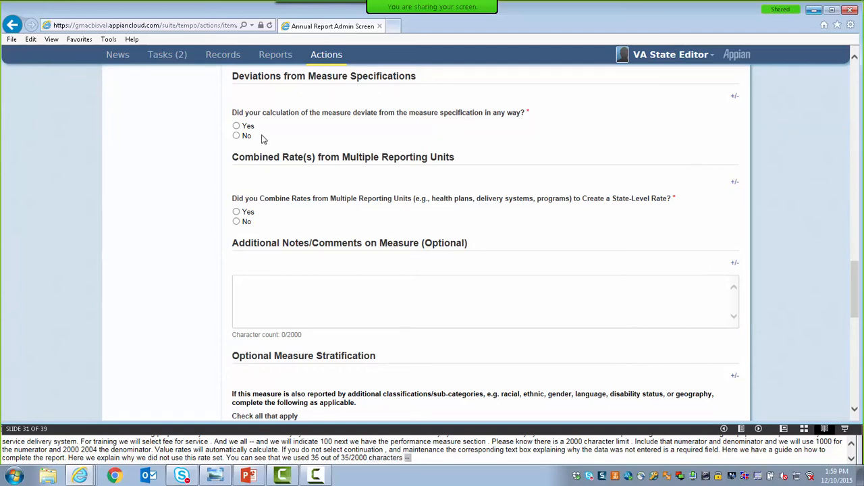
pyautogui.click(236, 127)
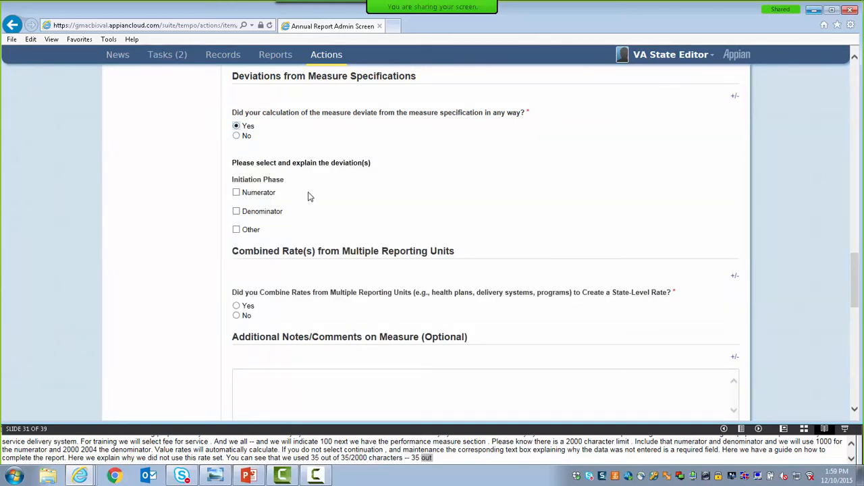
pyautogui.click(236, 136)
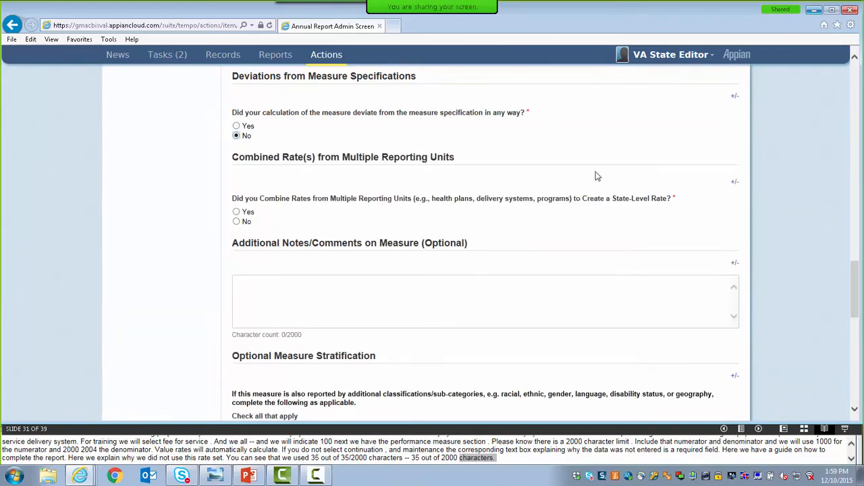
# Answer No to combining rates from multiple reporting units, and choose Geography with Rural under Optional Measure Stratification.
pyautogui.moveTo(856, 277); pyautogui.dragTo(856, 289)
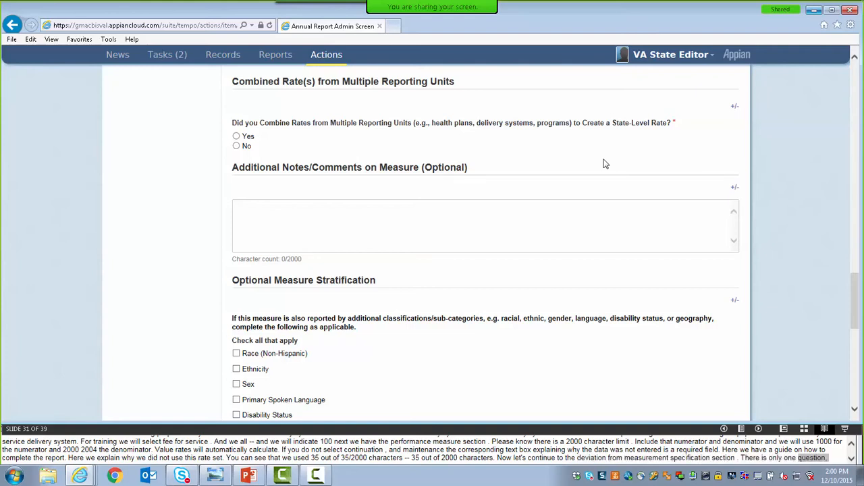
pyautogui.click(241, 147)
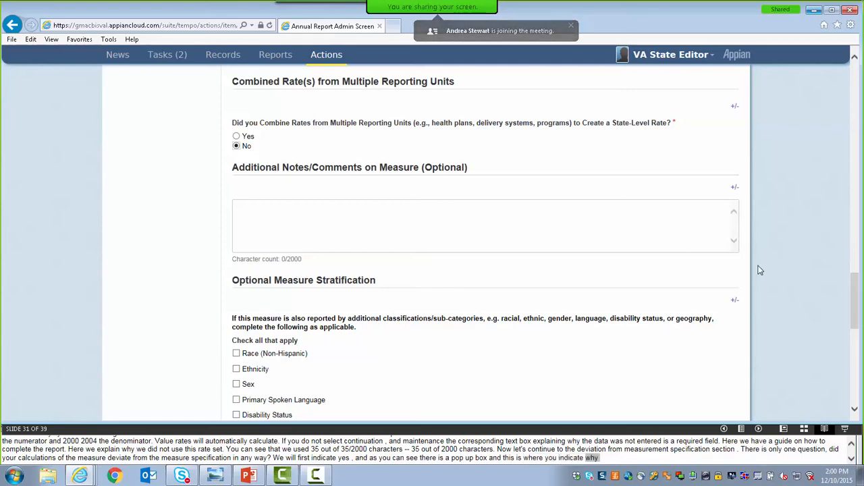
pyautogui.moveTo(851, 299); pyautogui.dragTo(858, 315)
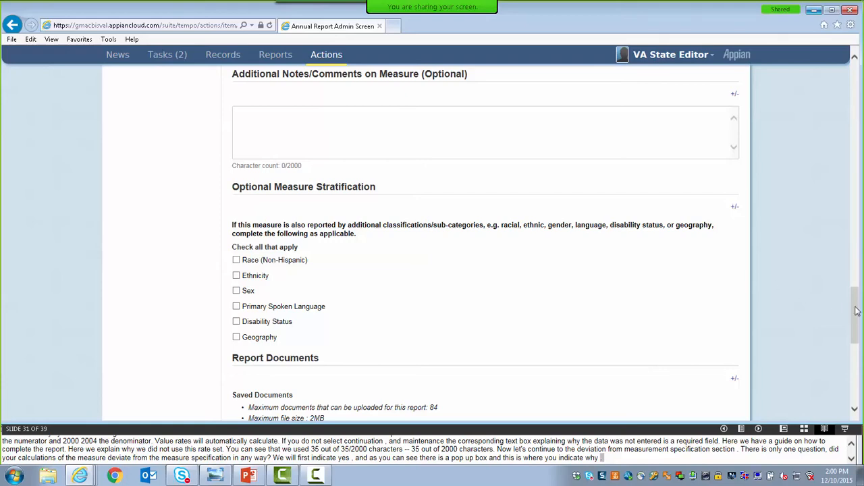
pyautogui.moveTo(856, 311); pyautogui.dragTo(857, 327)
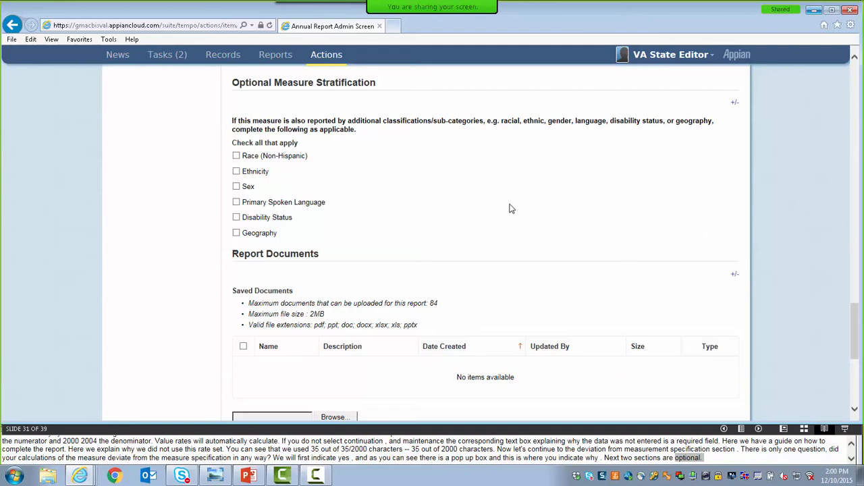
pyautogui.click(237, 233)
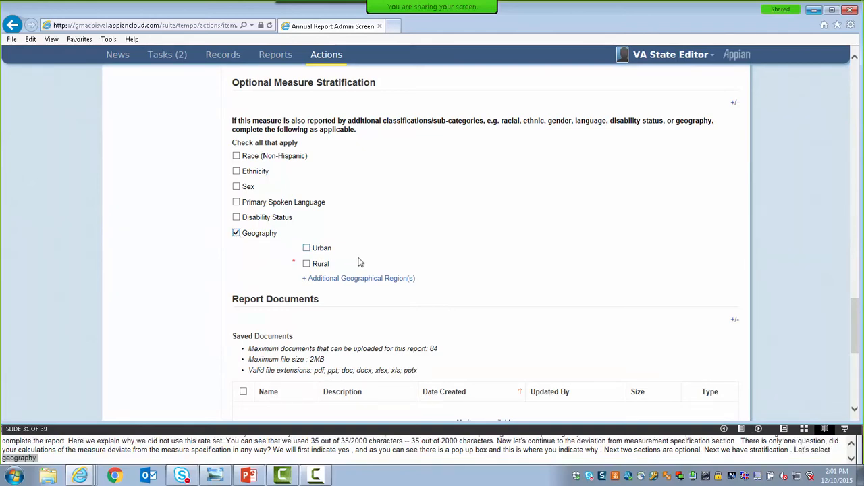
pyautogui.click(307, 264)
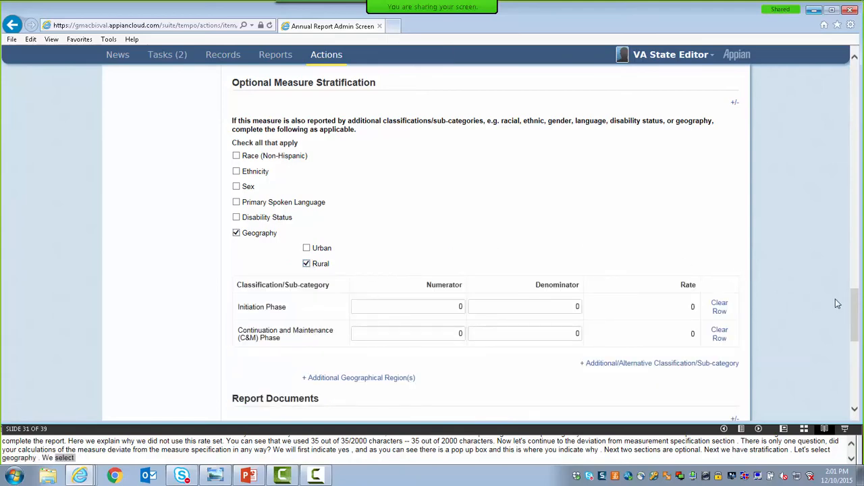
# Enter a numerator of 100 and a denominator of 1000 for the Rural Initiation Phase.
pyautogui.moveTo(856, 314); pyautogui.dragTo(858, 342)
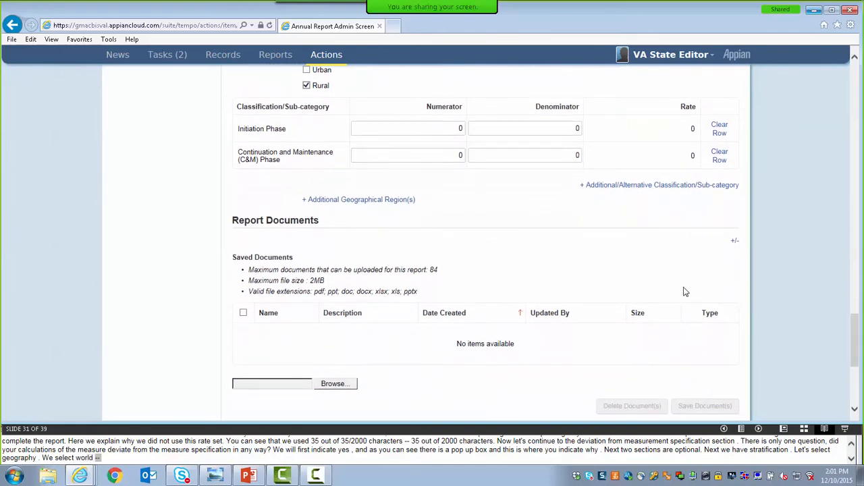
pyautogui.click(451, 129)
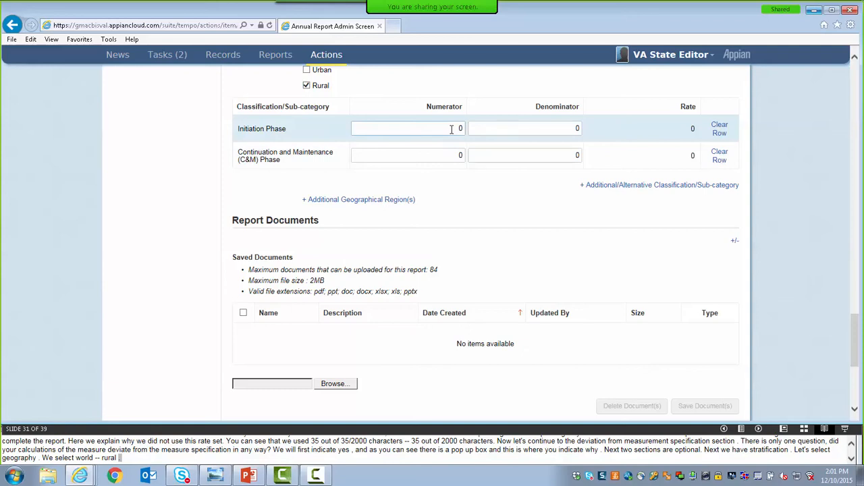
pyautogui.write('100')
pyautogui.click(504, 128)
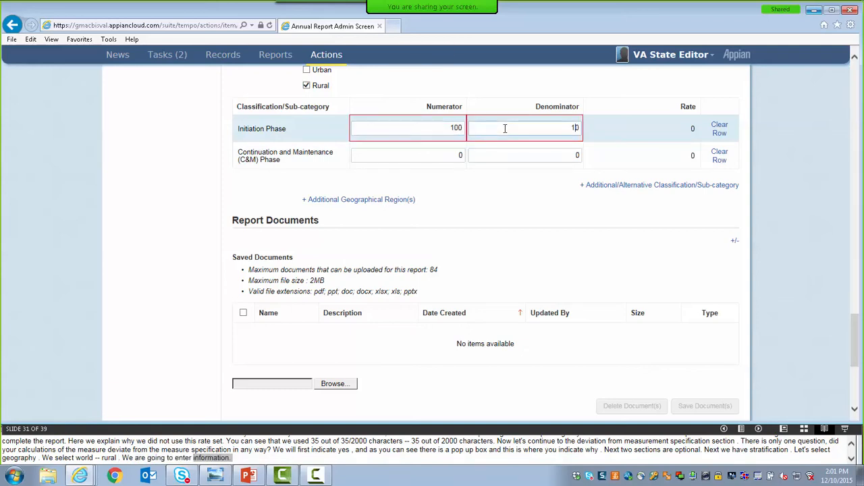
pyautogui.write('1000')
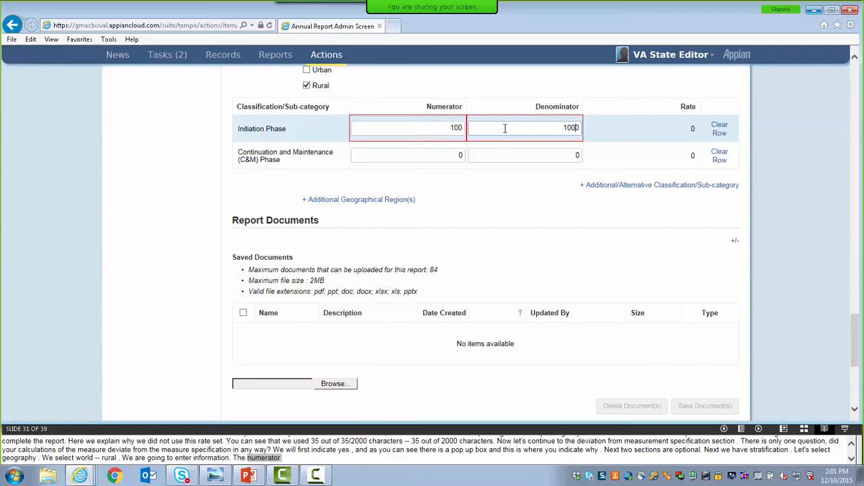
pyautogui.click(625, 130)
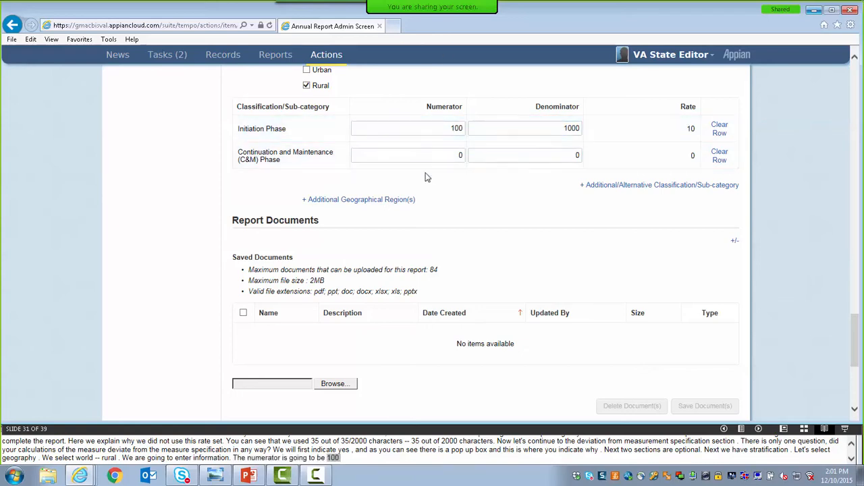
# Enter a numerator of 100 and a denominator of 1000 for the Rural Continuation and Maintenance (C&M) Phase.
pyautogui.click(442, 155)
pyautogui.write('100')
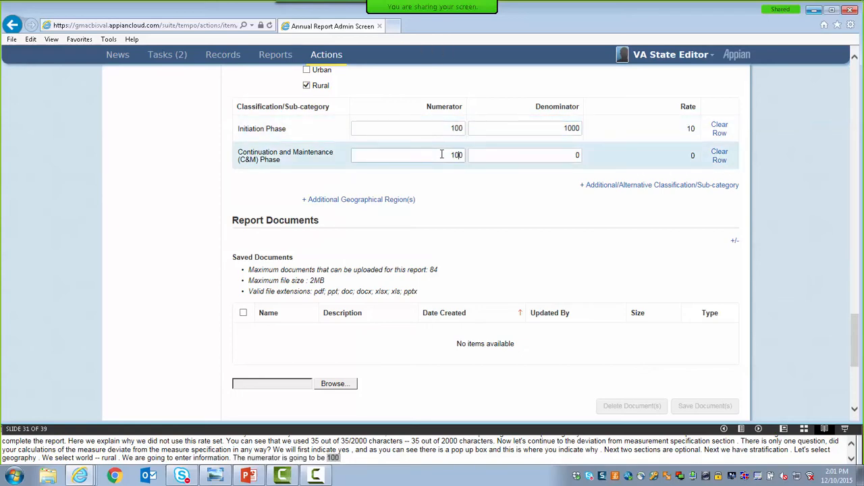
pyautogui.click(517, 158)
pyautogui.write('1000')
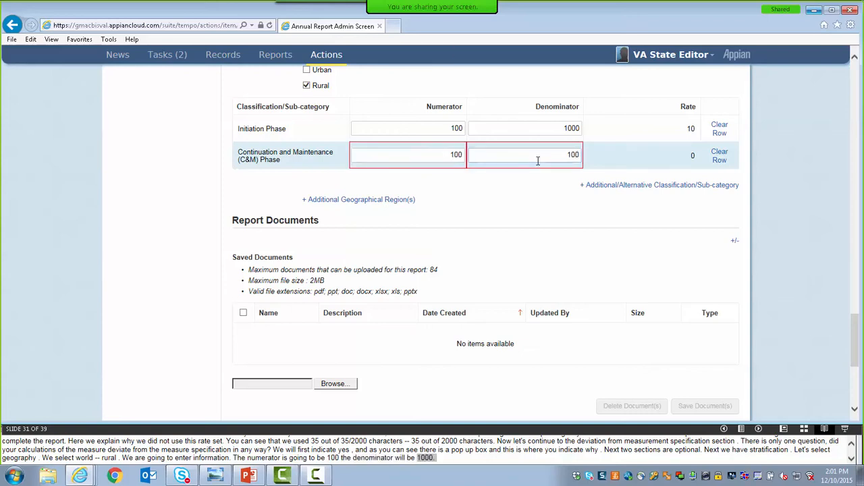
pyautogui.click(528, 185)
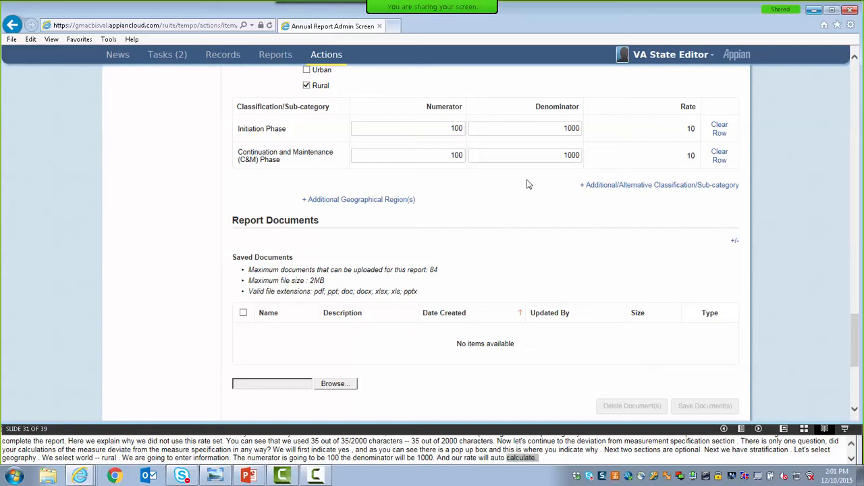
# Add a Rural sub-category named "Future Phase" with a numerator of 100 and a denominator of 1000.
pyautogui.click(592, 192)
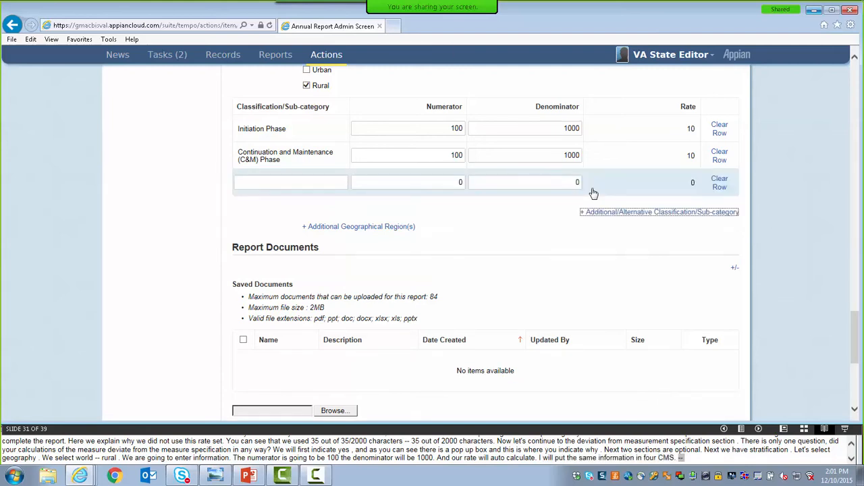
pyautogui.click(293, 183)
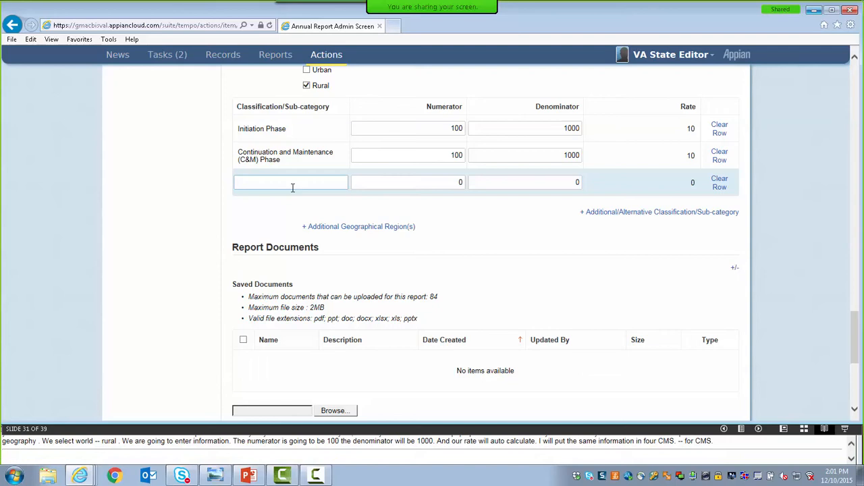
pyautogui.write('Future Phoase')
pyautogui.press('BackSpace')
pyautogui.press('BackSpace')
pyautogui.press('BackSpace')
pyautogui.press('BackSpace')
pyautogui.write('ase')
pyautogui.press('Tab')
pyautogui.write('1')
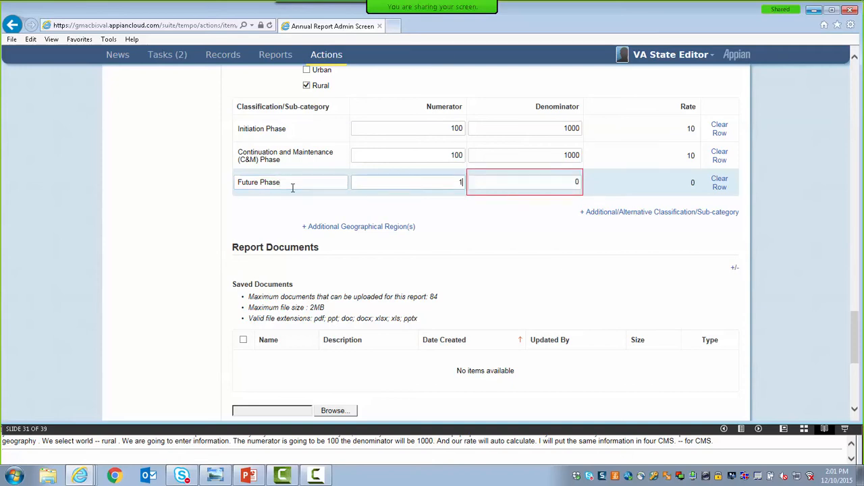
pyautogui.write('00')
pyautogui.click(499, 181)
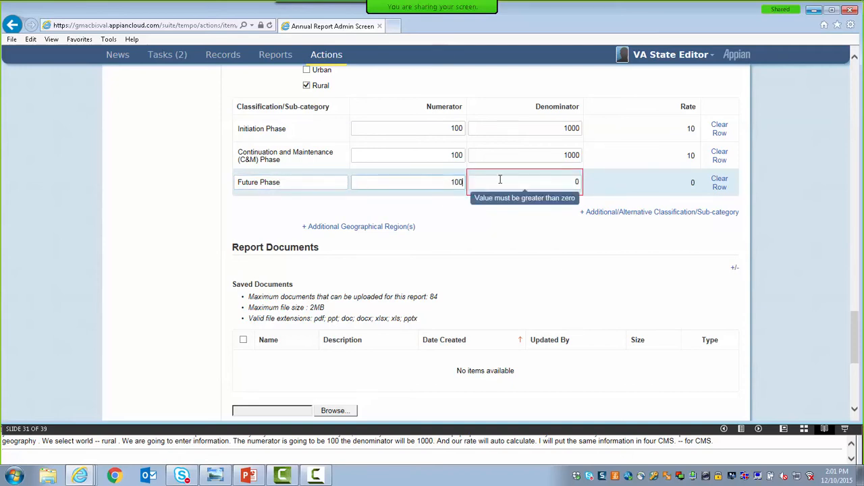
pyautogui.write('1000')
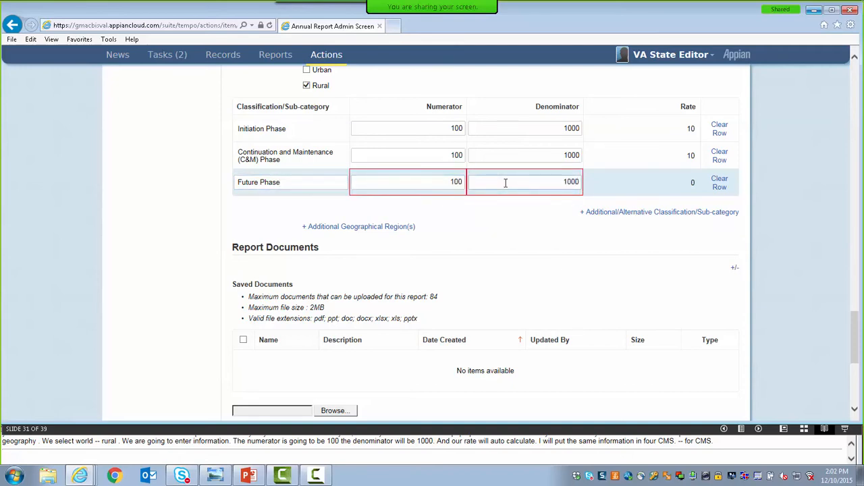
pyautogui.click(617, 191)
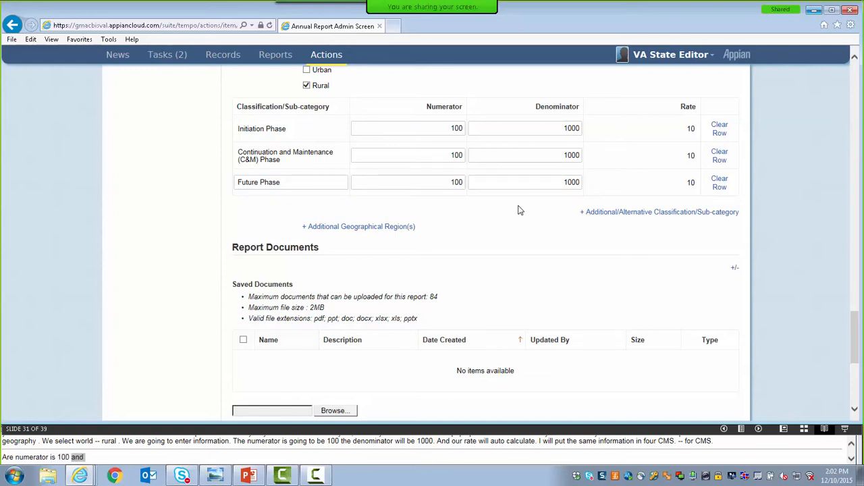
# Add a further geographical region named "Suburban" to the measure stratification.
pyautogui.click(315, 229)
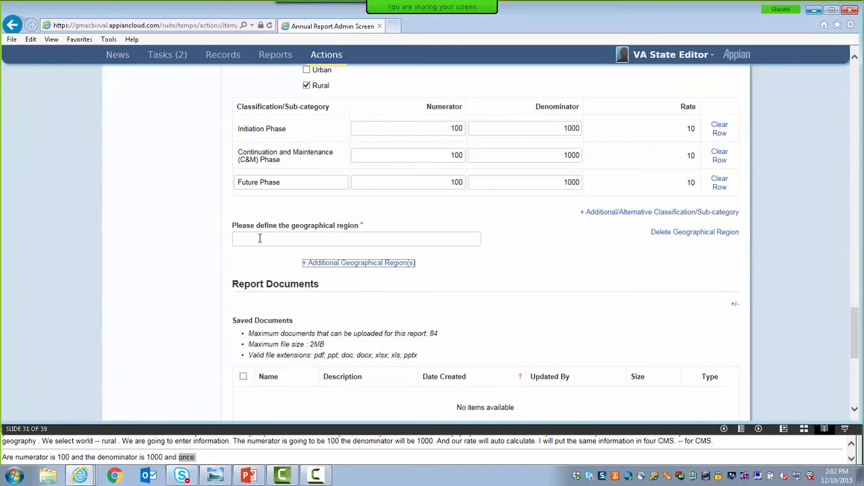
pyautogui.click(259, 238)
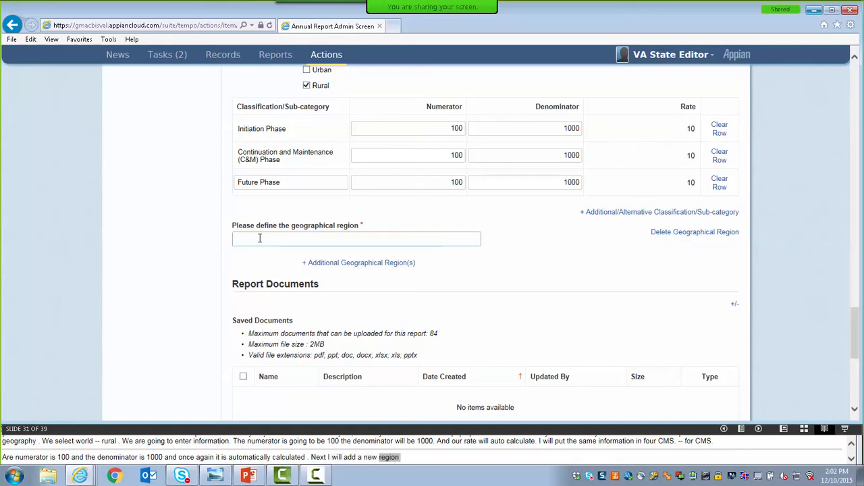
pyautogui.write('Suburban')
pyautogui.click(266, 257)
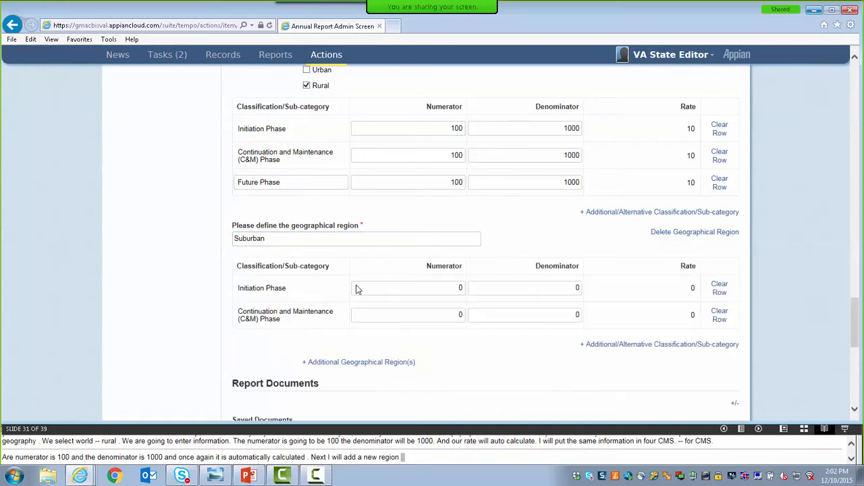
# Enter a numerator of 1000 and a denominator of 10000 for the Suburban Initiation Phase.
pyautogui.click(444, 288)
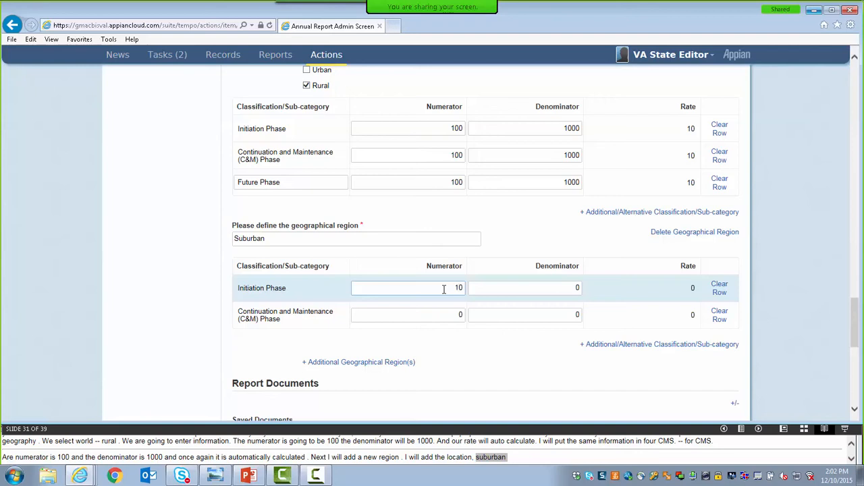
pyautogui.write('1000')
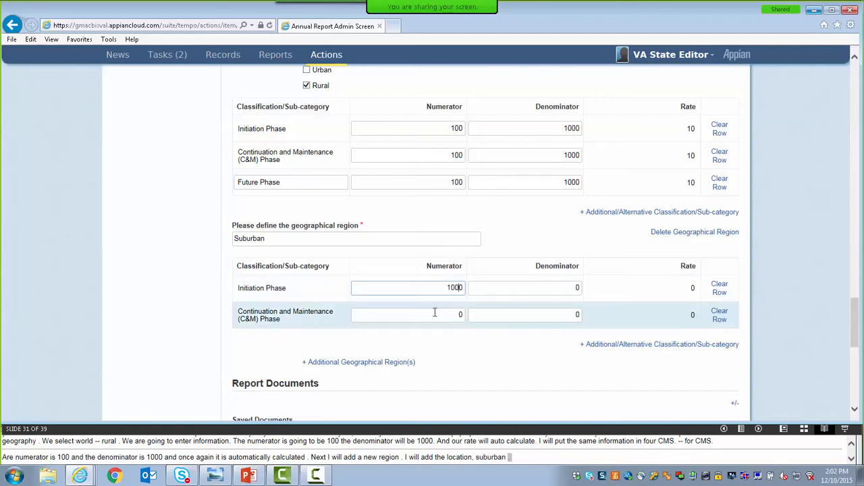
pyautogui.click(504, 287)
pyautogui.write('1000')
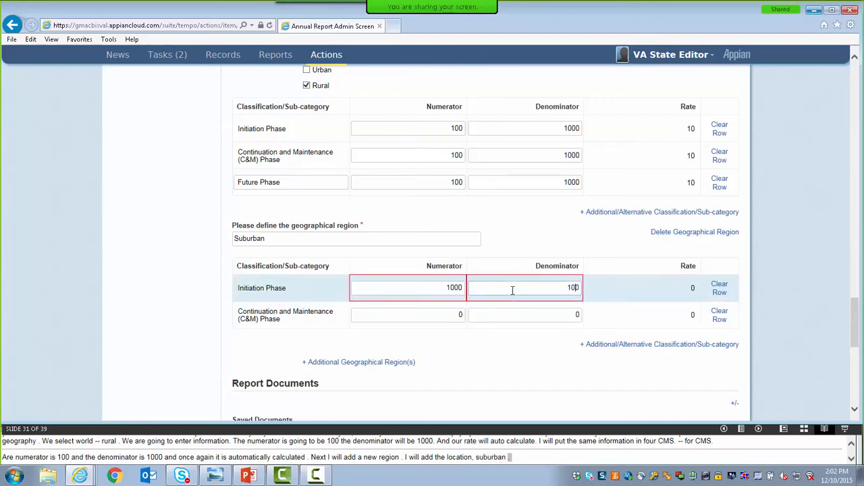
pyautogui.write('0')
# Enter a numerator of 1000 and a denominator of 10000 for the Suburban Continuation and Maintenance (C&M) Phase.
pyautogui.click(455, 313)
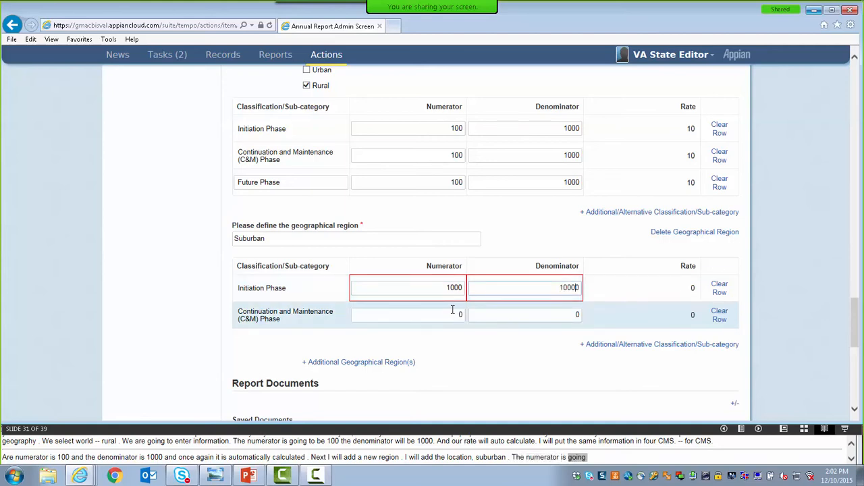
pyautogui.write('1000')
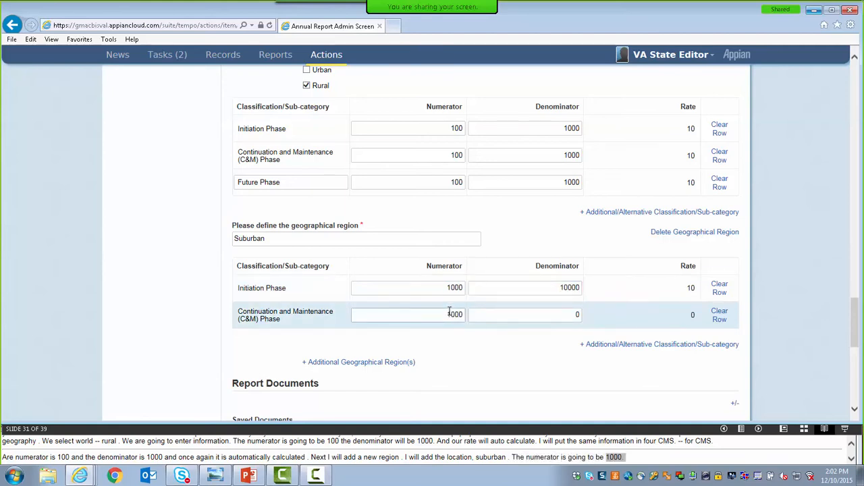
pyautogui.click(547, 319)
pyautogui.write('1')
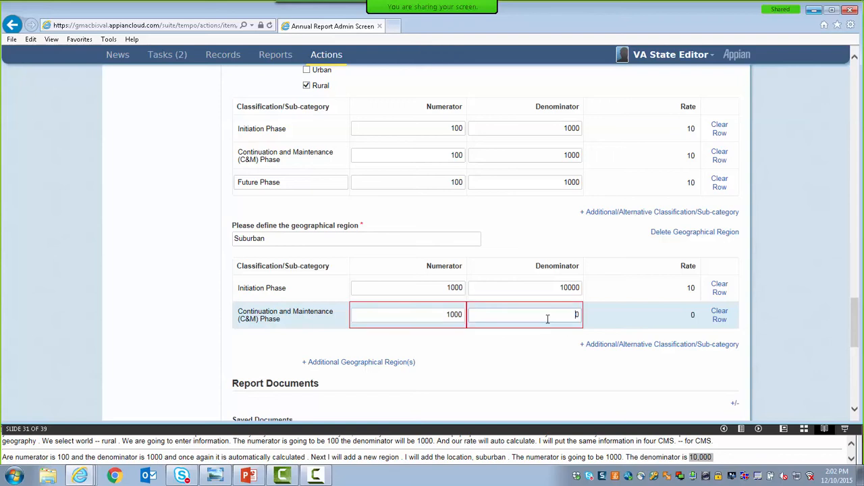
pyautogui.write('0000')
pyautogui.click(501, 356)
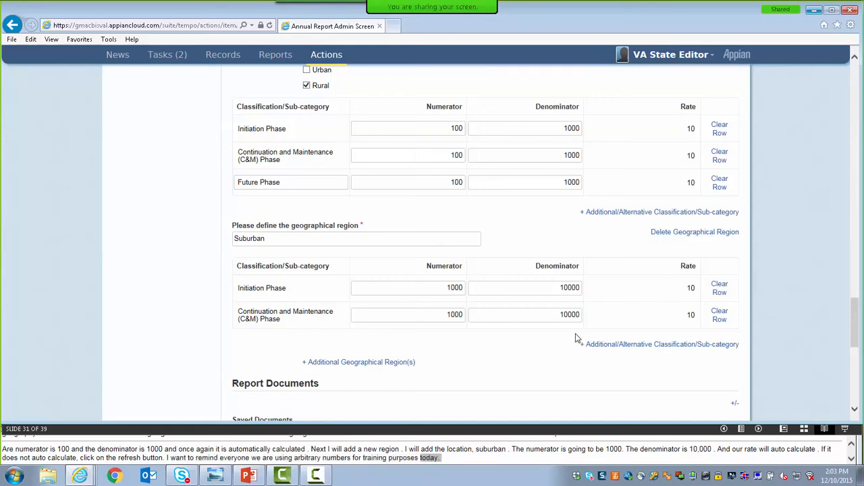
# Choose Yes for validating the core measure data at this time, and proceed to the next measure.
pyautogui.moveTo(854, 331); pyautogui.dragTo(854, 368)
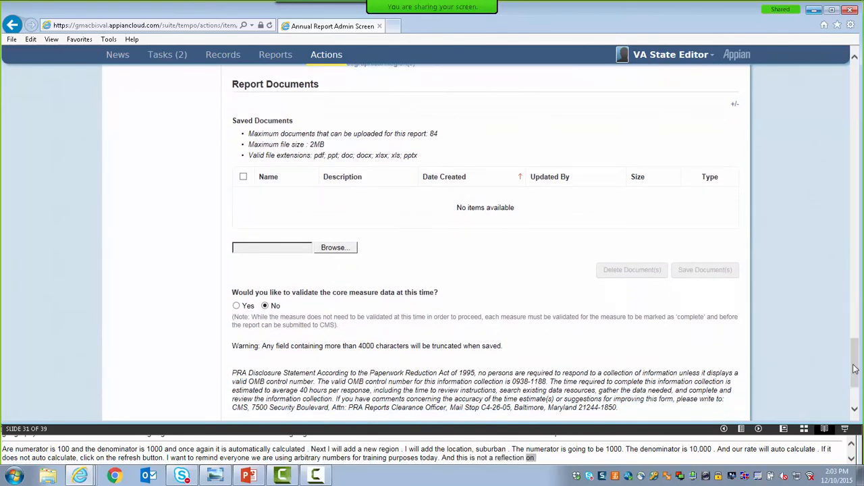
pyautogui.moveTo(856, 366); pyautogui.dragTo(857, 389)
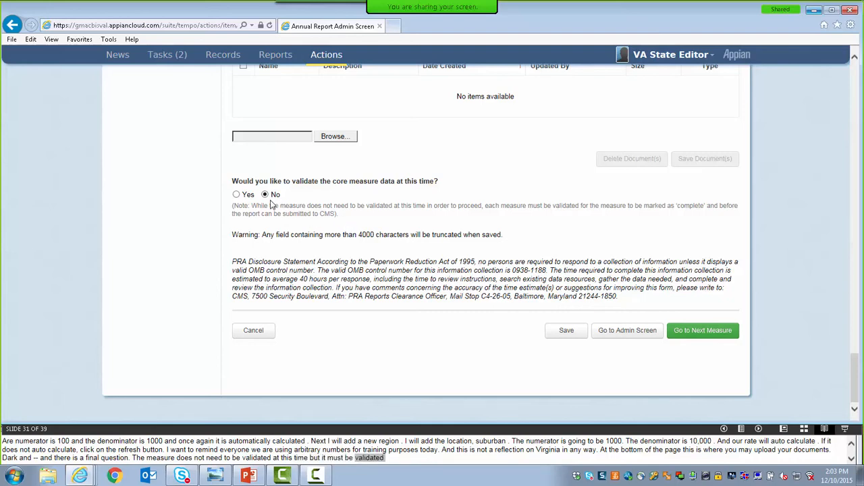
pyautogui.click(236, 195)
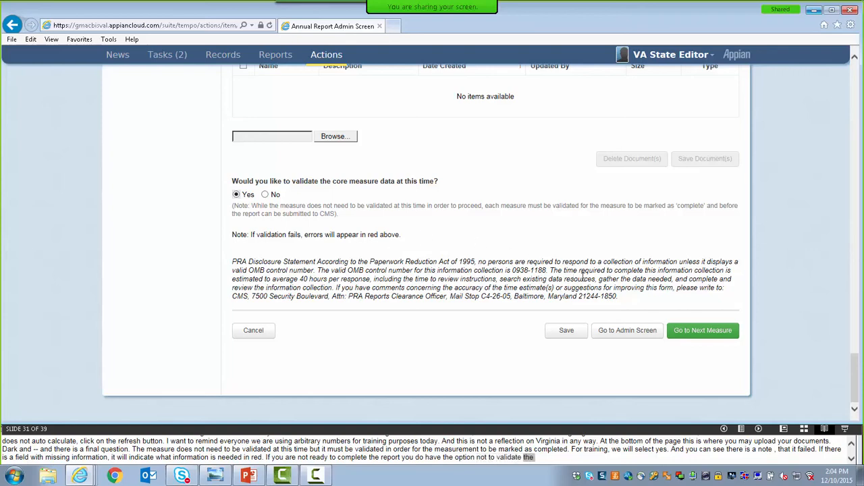
pyautogui.click(677, 336)
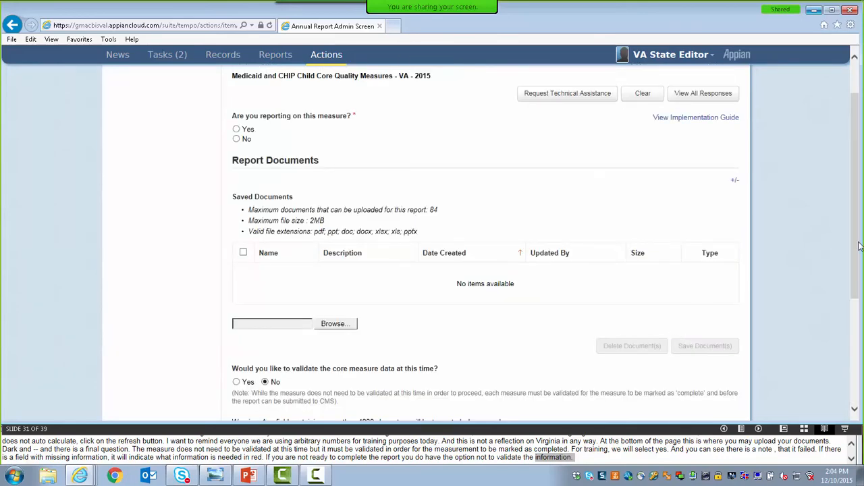
pyautogui.moveTo(856, 246); pyautogui.dragTo(855, 216)
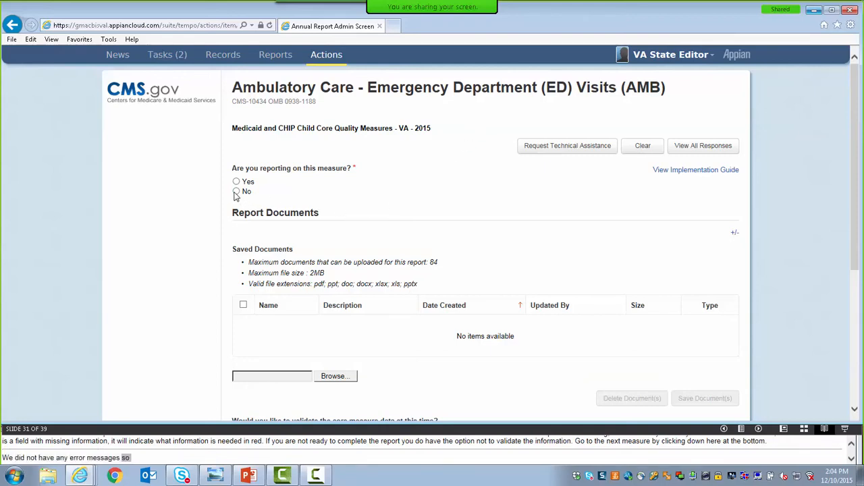
# Mark the AMB measure as not reported, with reasons Service not covered and Data not available because information was Not Collected by Provider (Hospital/Health Plan).
pyautogui.click(235, 192)
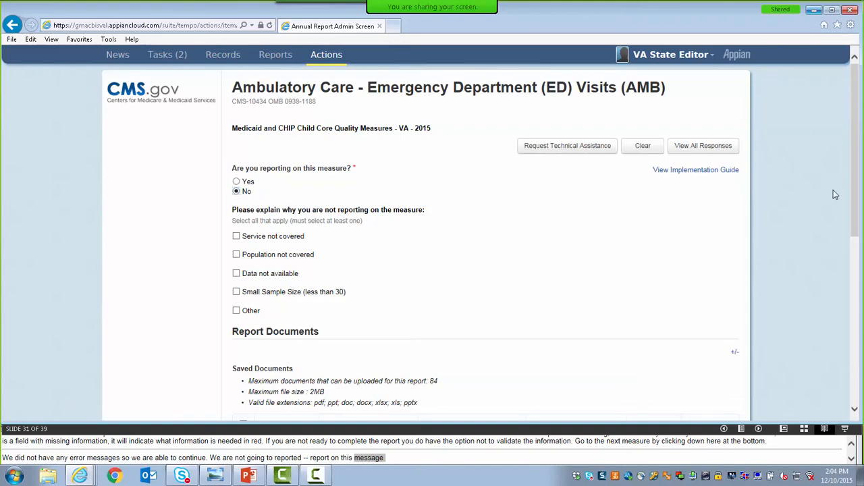
pyautogui.moveTo(855, 196); pyautogui.dragTo(856, 220)
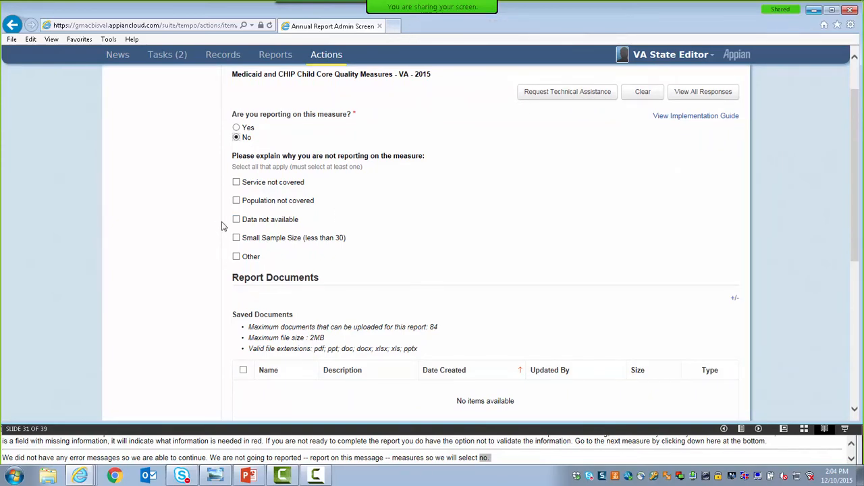
pyautogui.click(237, 182)
pyautogui.click(236, 219)
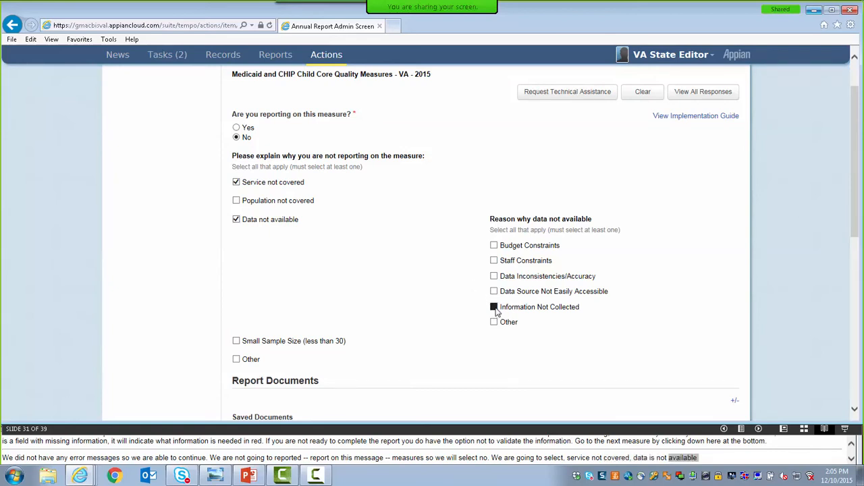
pyautogui.click(494, 307)
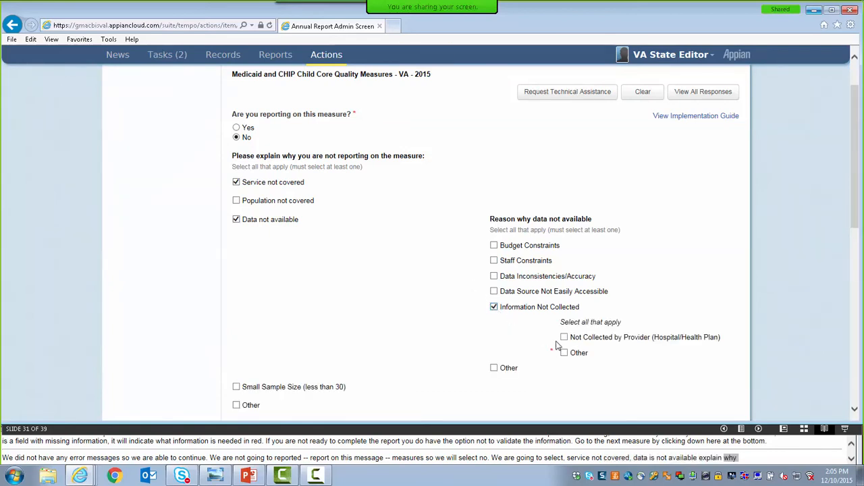
pyautogui.click(564, 338)
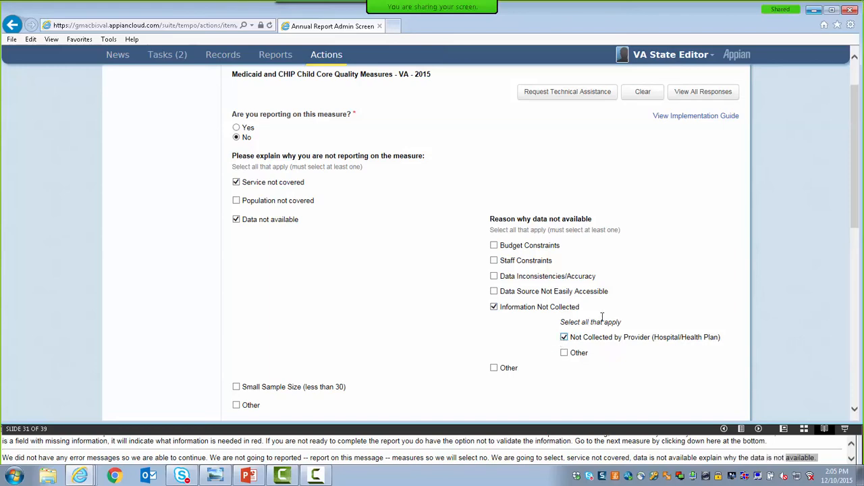
# Choose Yes for validating the AMB core measure data at this time, and go to the admin screen.
pyautogui.moveTo(855, 221); pyautogui.dragTo(856, 354)
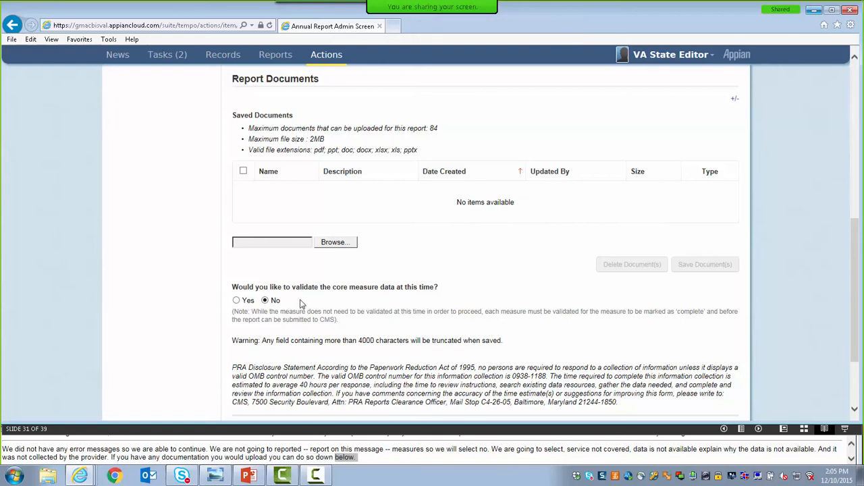
pyautogui.click(236, 300)
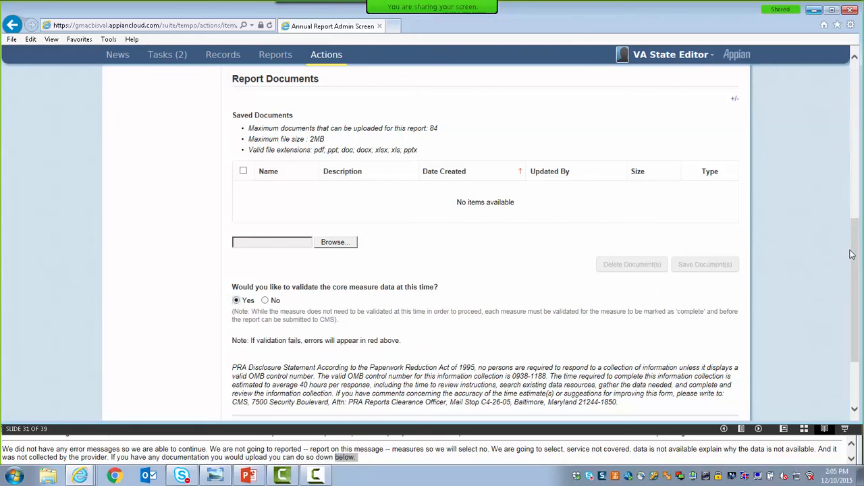
pyautogui.moveTo(857, 255); pyautogui.dragTo(858, 316)
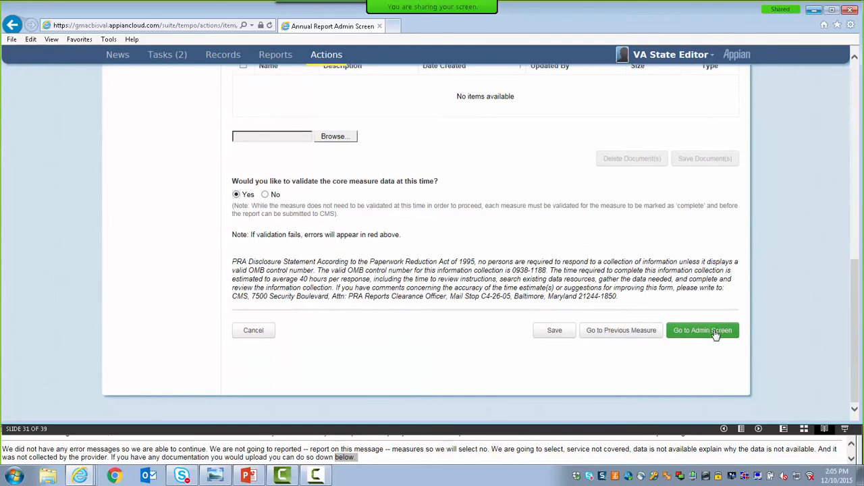
pyautogui.click(714, 332)
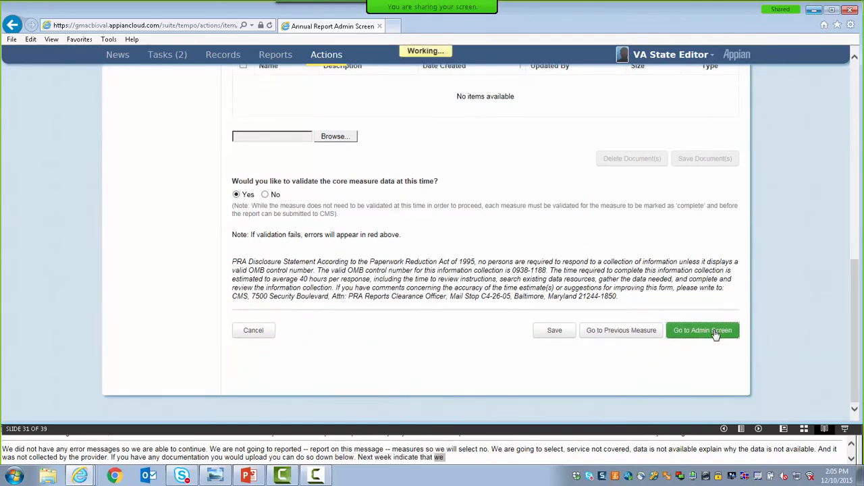
# Review the completion status of the core measures listed on the report's admin screen.
pyautogui.click(854, 216)
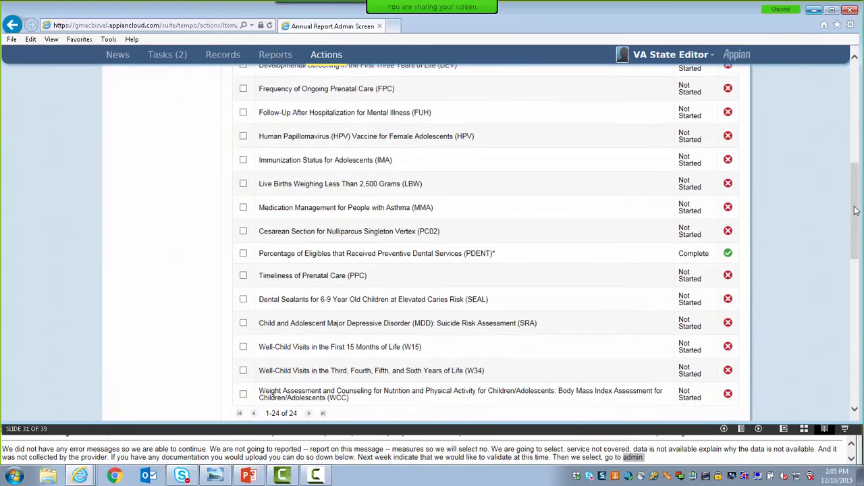
pyautogui.scroll(5, 854, 203)
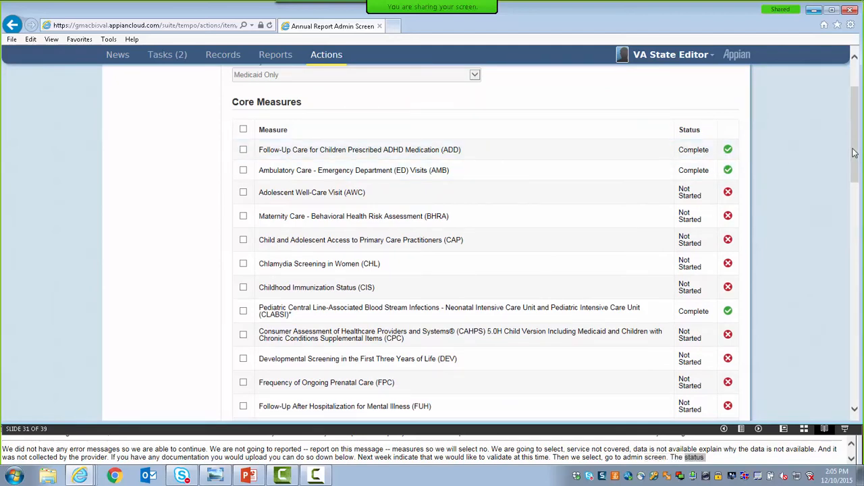
pyautogui.moveTo(854, 153); pyautogui.dragTo(854, 169)
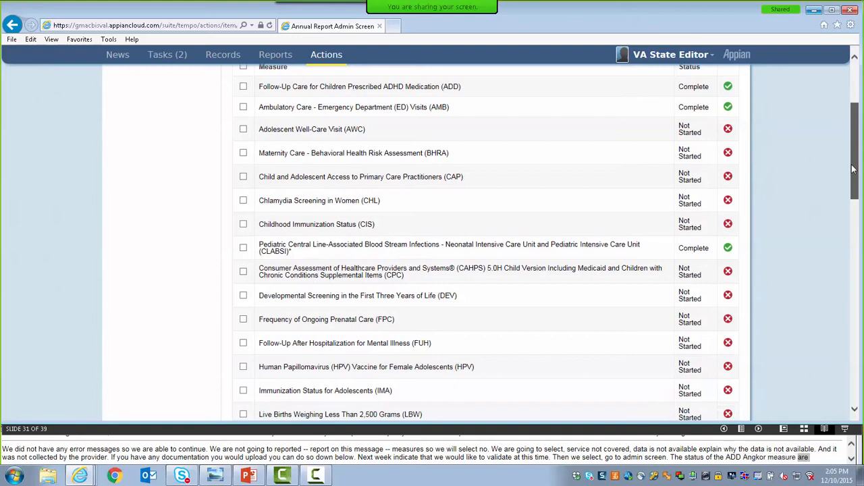
pyautogui.moveTo(854, 169); pyautogui.dragTo(854, 169)
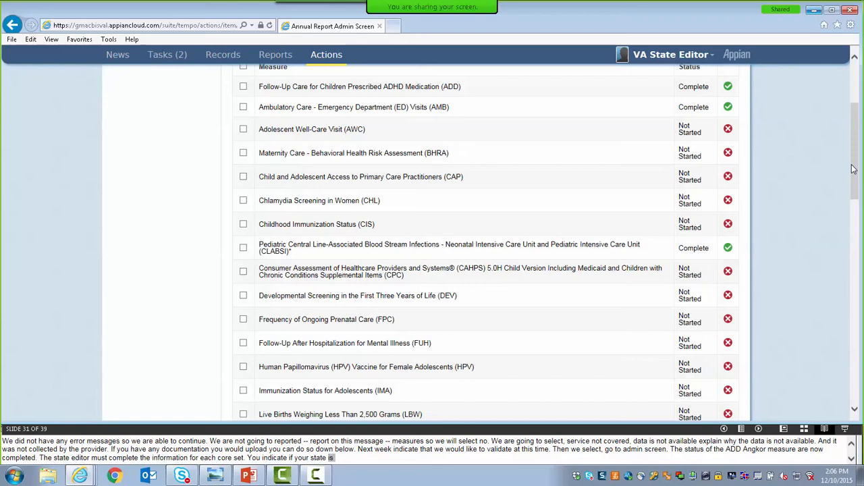
pyautogui.moveTo(852, 169); pyautogui.dragTo(853, 125)
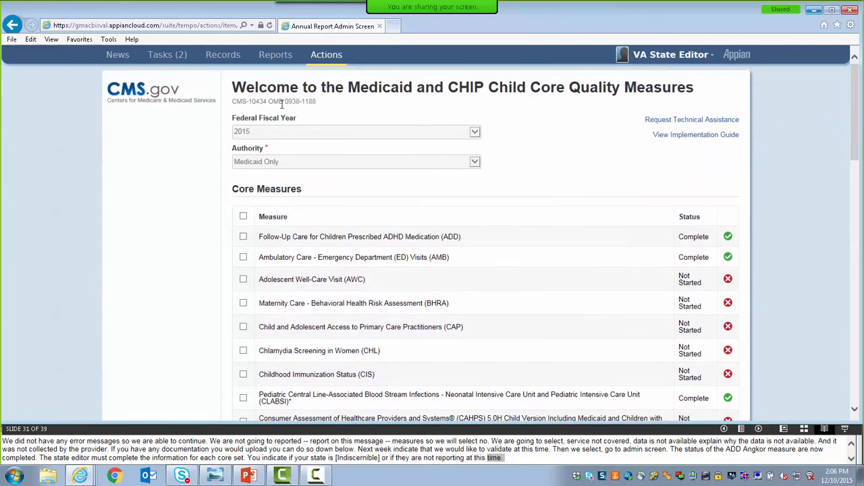
# Open the Medicaid and CHIP Child Quality Measures record VA2015MCQM_1001 for 2015 and start modifying its report.
pyautogui.click(218, 60)
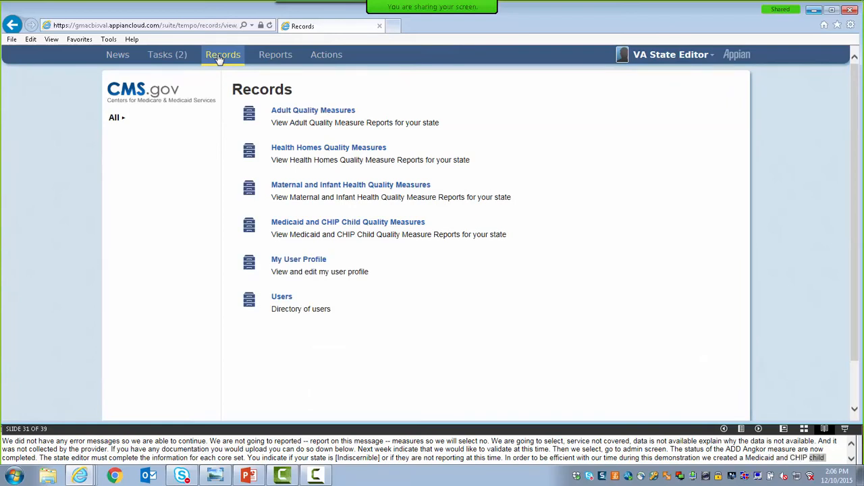
pyautogui.click(302, 224)
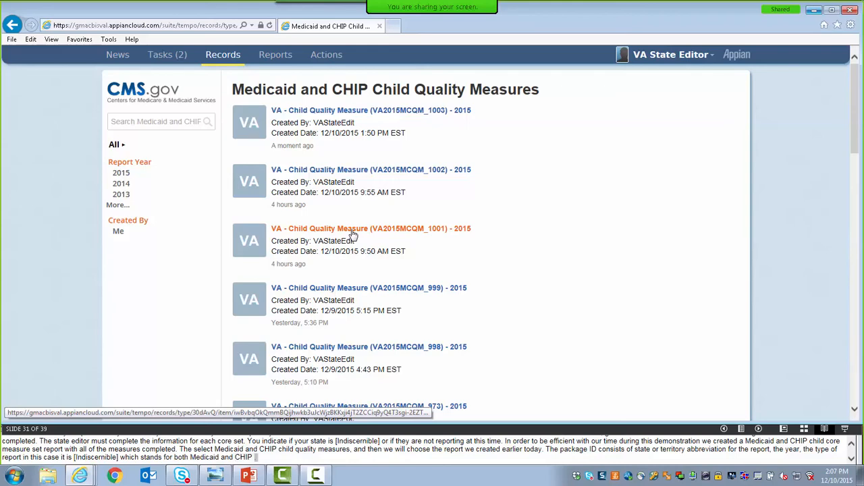
pyautogui.click(353, 230)
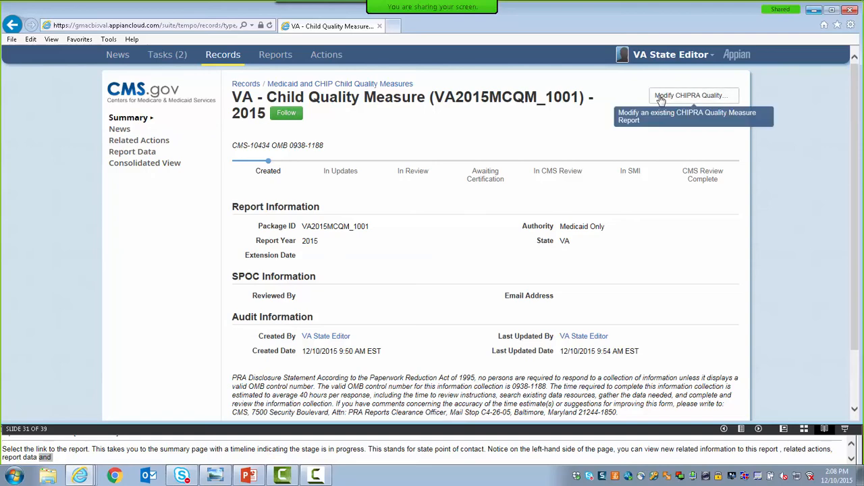
pyautogui.click(661, 99)
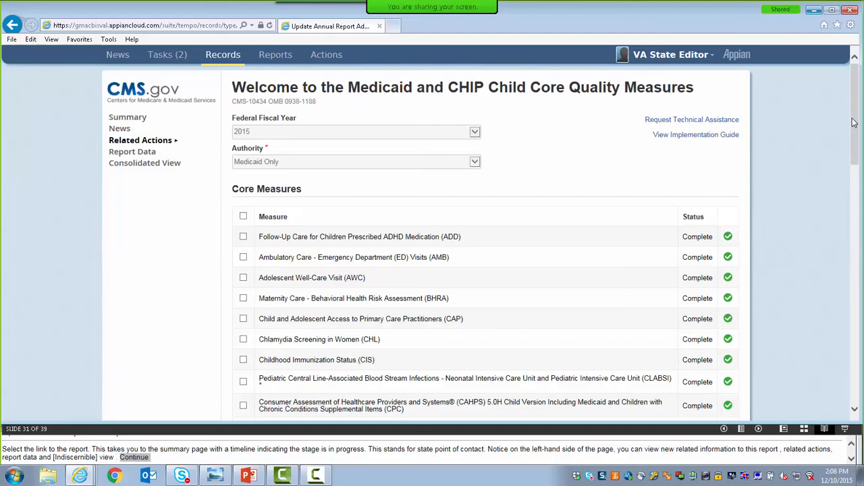
# Enter 100 for Fee-for-service under both Medicaid (under age 21) and CHIP in the Delivery System section.
pyautogui.moveTo(855, 123); pyautogui.dragTo(859, 304)
pyautogui.moveTo(856, 319); pyautogui.dragTo(856, 323)
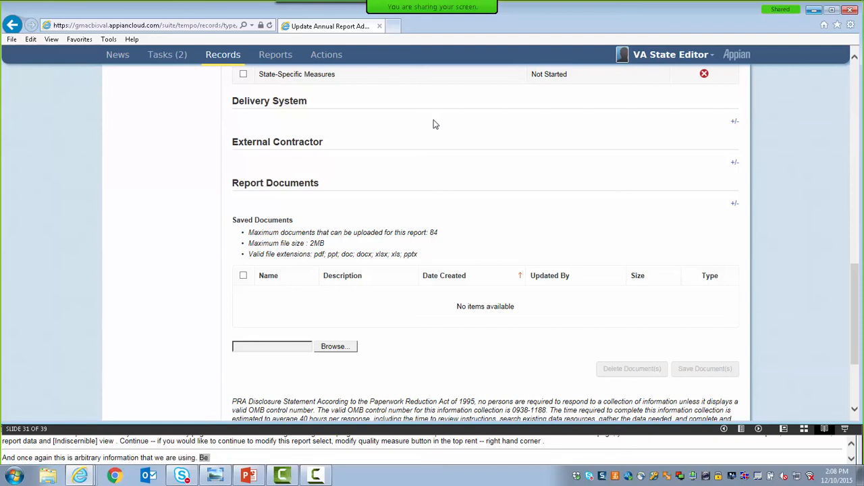
pyautogui.click(735, 123)
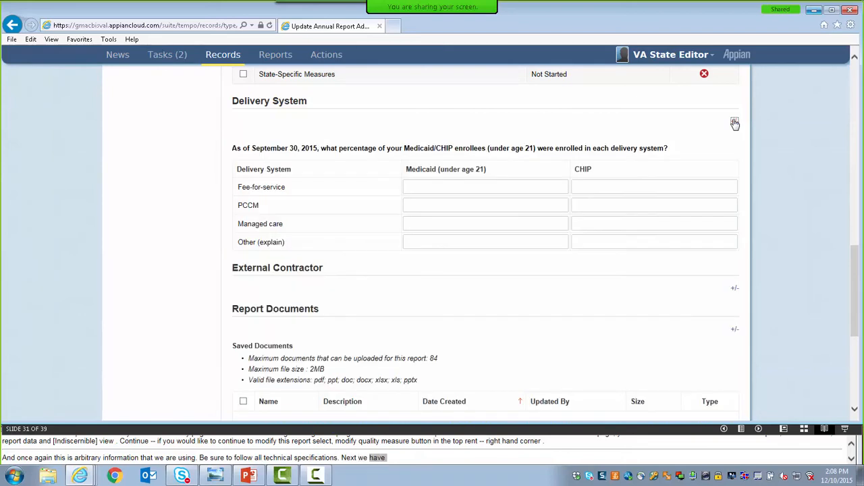
pyautogui.click(530, 189)
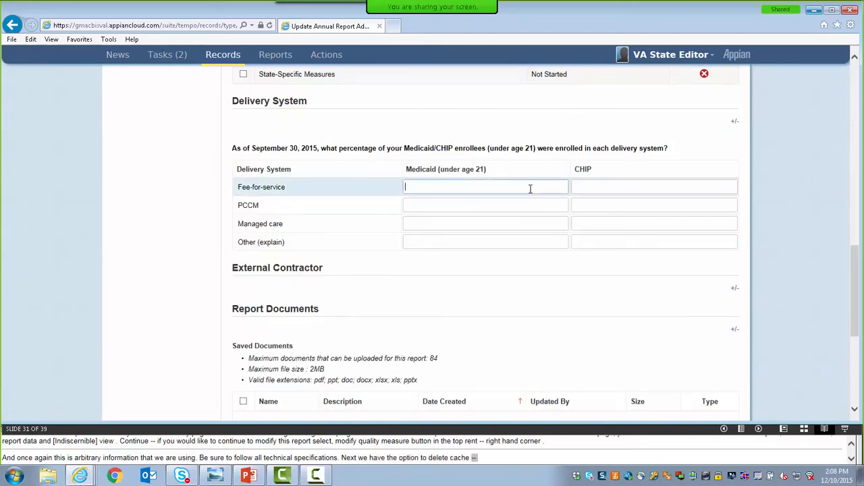
pyautogui.write('100')
pyautogui.click(613, 186)
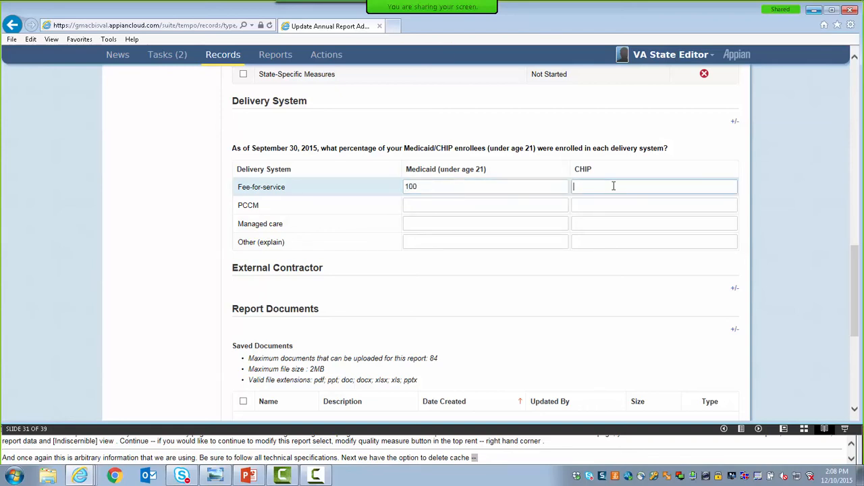
pyautogui.write('100')
pyautogui.click(519, 286)
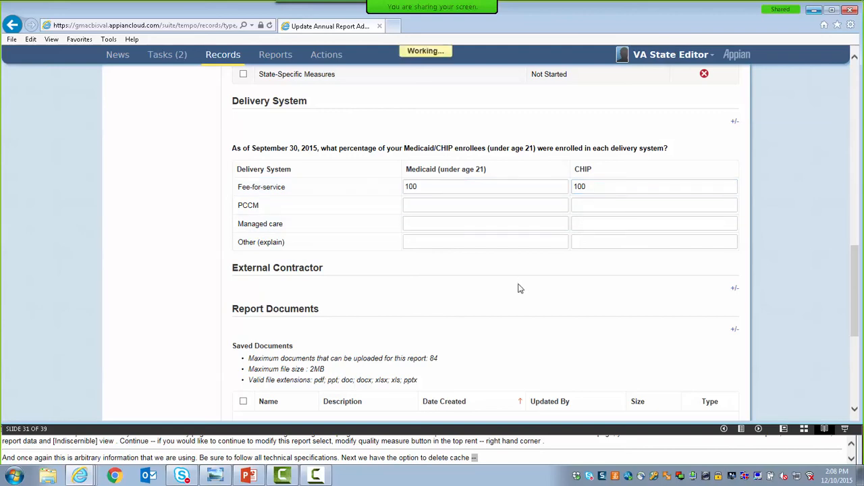
# Indicate in the External Contractor section that none of the above apply and all measures were calculated internally.
pyautogui.click(735, 292)
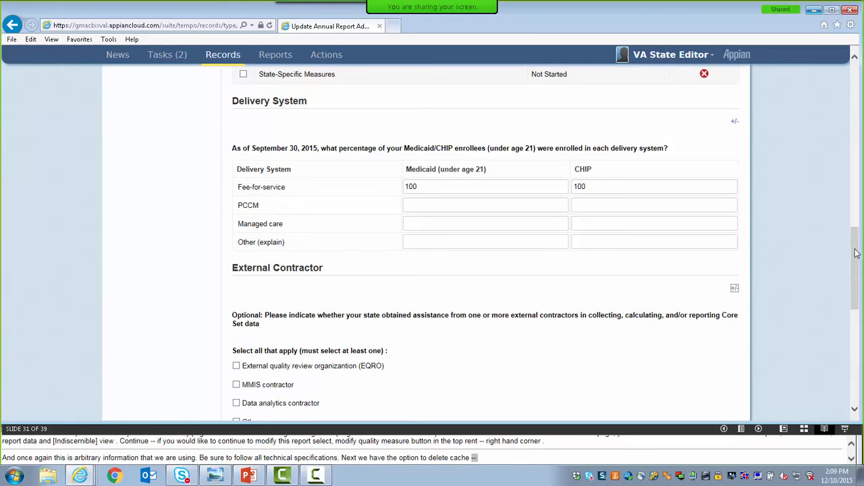
pyautogui.moveTo(854, 253); pyautogui.dragTo(859, 301)
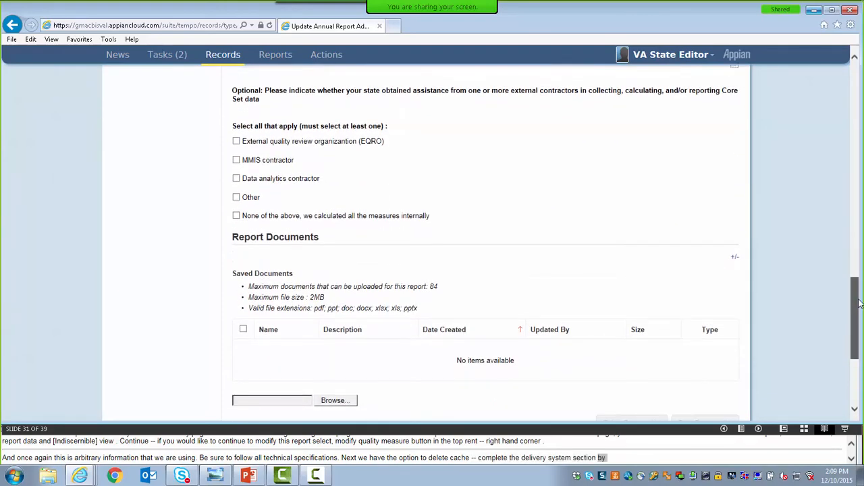
pyautogui.click(236, 229)
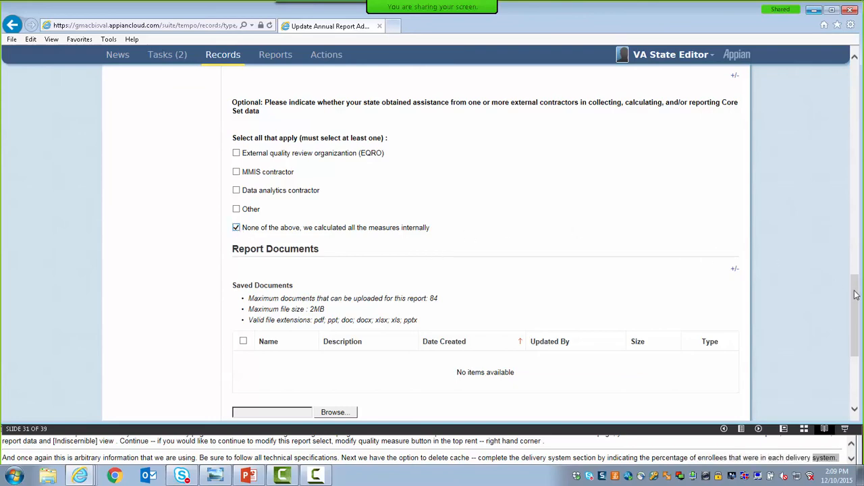
# Attach the file Test Document 1.pdf to the Report Documents section.
pyautogui.moveTo(856, 295); pyautogui.dragTo(857, 332)
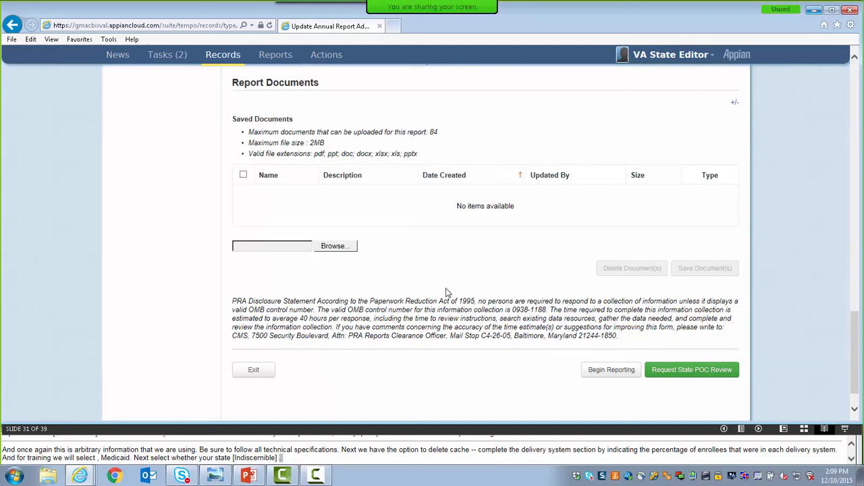
pyautogui.click(350, 251)
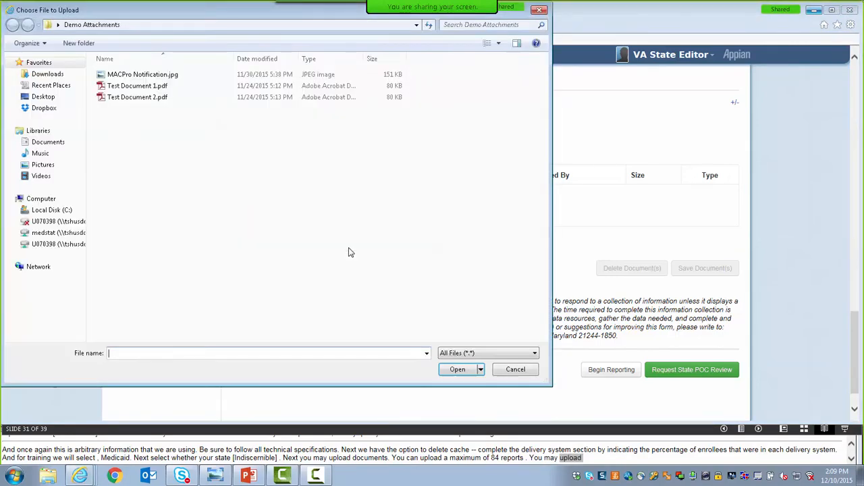
pyautogui.click(155, 89)
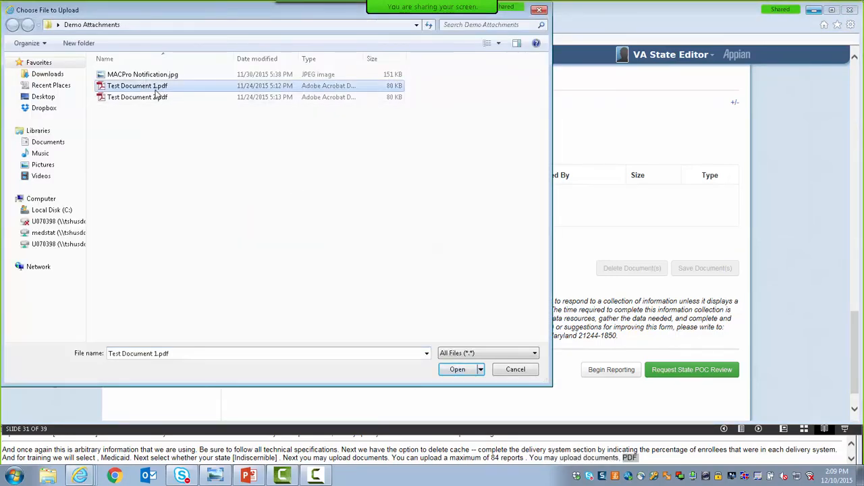
pyautogui.click(447, 371)
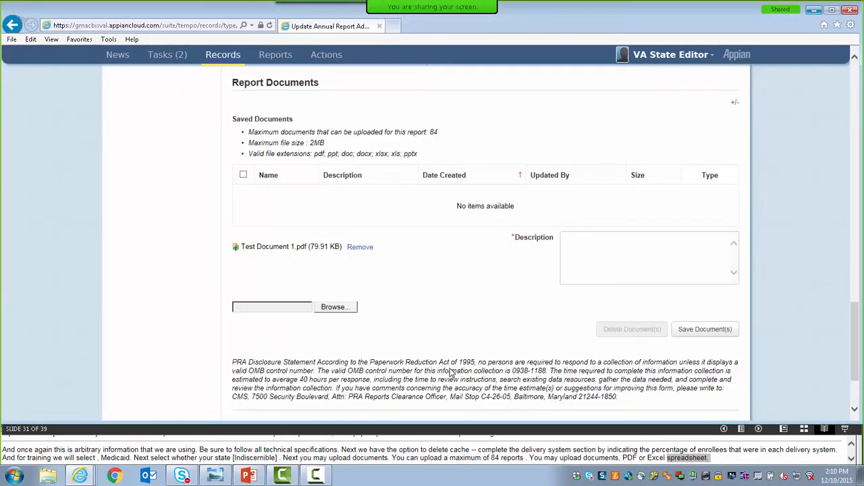
# Describe the attached document as "First item for training.", save it to the report, and refresh the save-in-progress page.
pyautogui.click(580, 256)
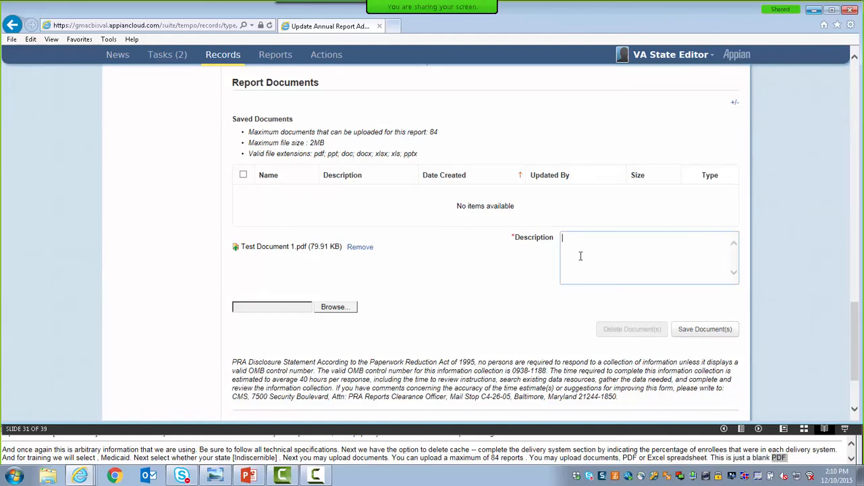
pyautogui.write('First item for training.')
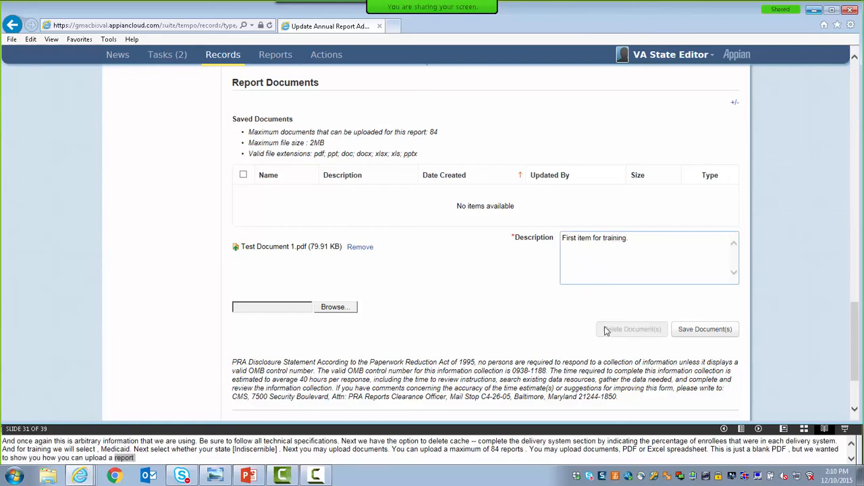
pyautogui.click(685, 338)
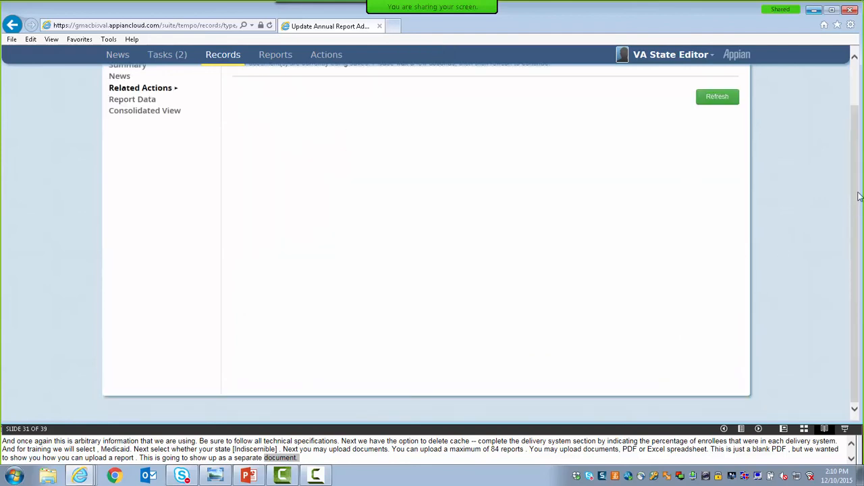
pyautogui.scroll(2, 856, 140)
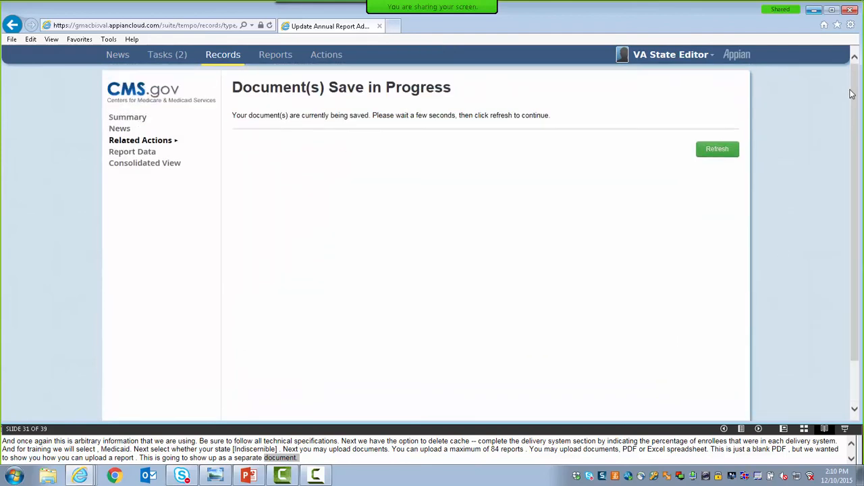
pyautogui.click(718, 153)
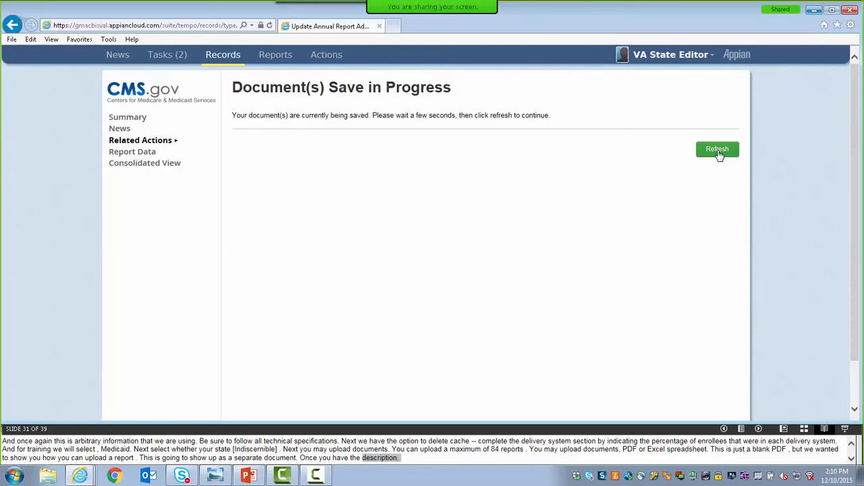
# Refresh the document save-in-progress page until the report's administrative screen loads.
pyautogui.click(718, 153)
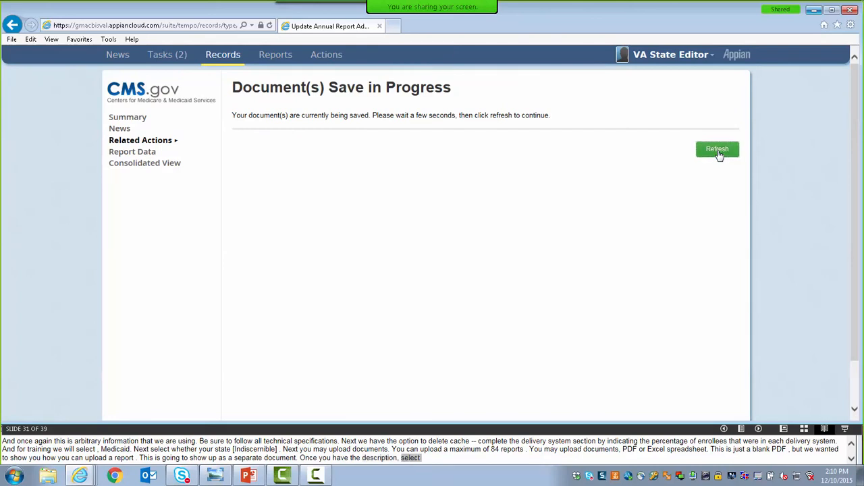
pyautogui.click(718, 153)
pyautogui.click(718, 152)
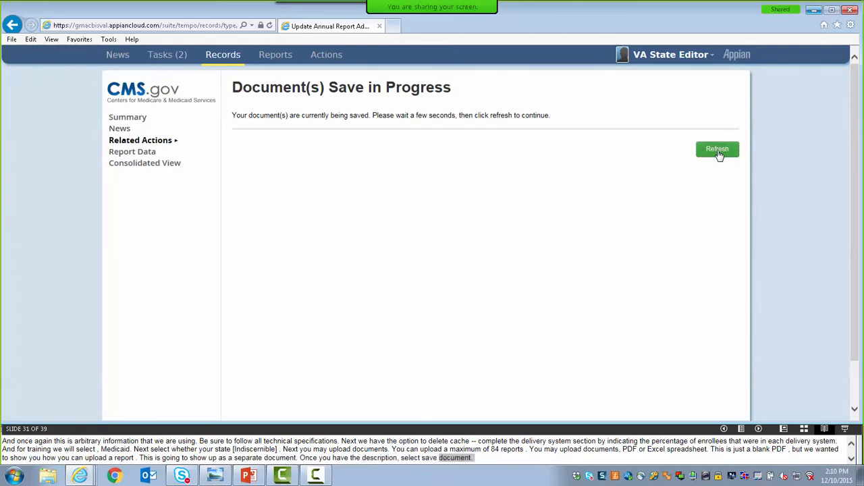
pyautogui.click(719, 151)
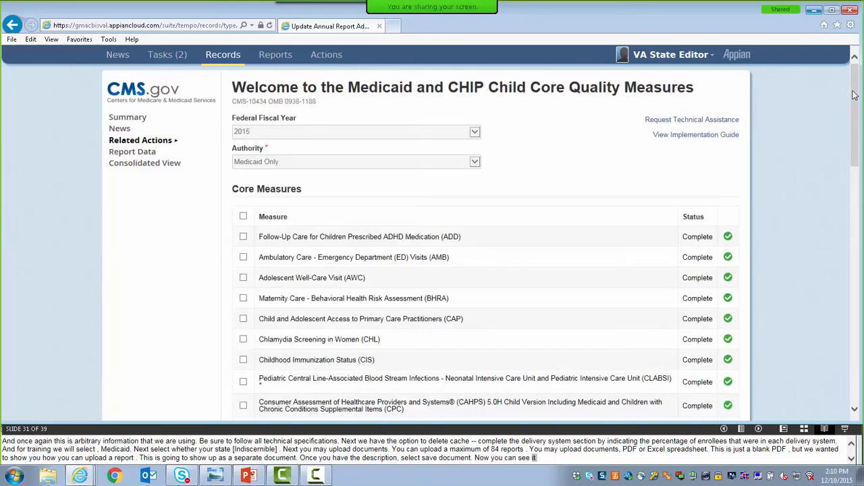
# Attach the file Test Document 2.pdf to the Report Documents section.
pyautogui.moveTo(854, 95); pyautogui.dragTo(860, 328)
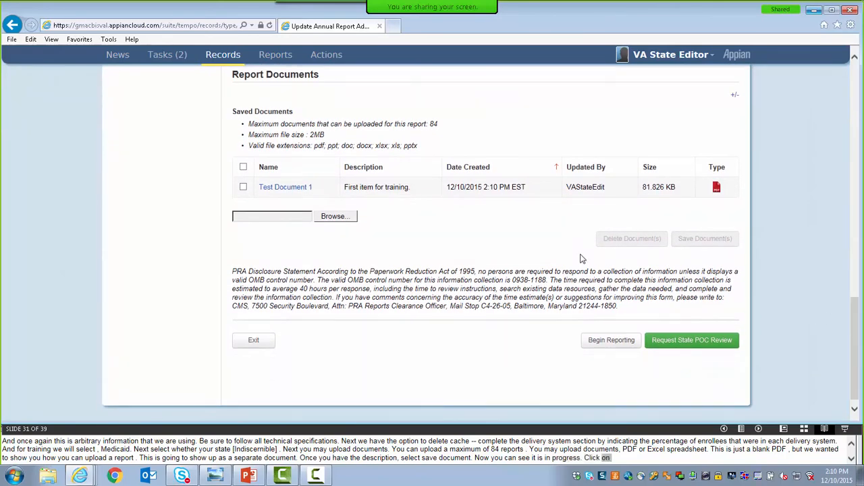
pyautogui.click(335, 216)
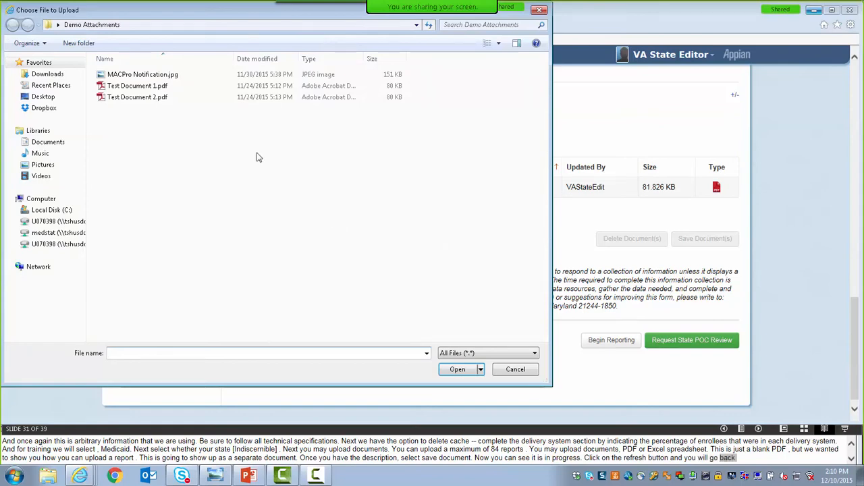
pyautogui.click(162, 98)
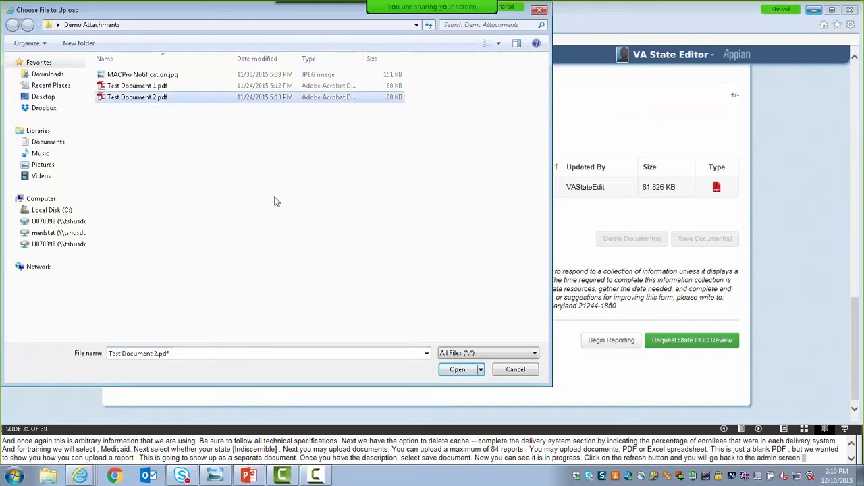
pyautogui.click(452, 370)
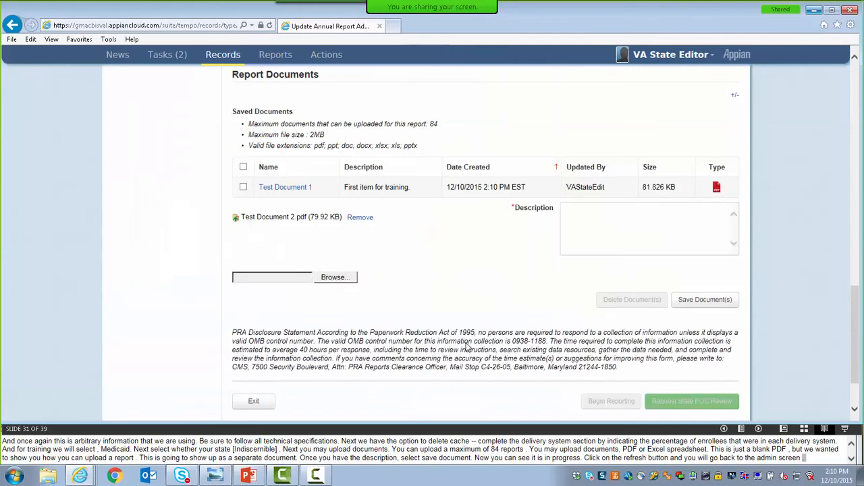
# Describe the newly attached document as "Second item for training." and save it to the report.
pyautogui.click(579, 228)
pyautogui.write('Sec')
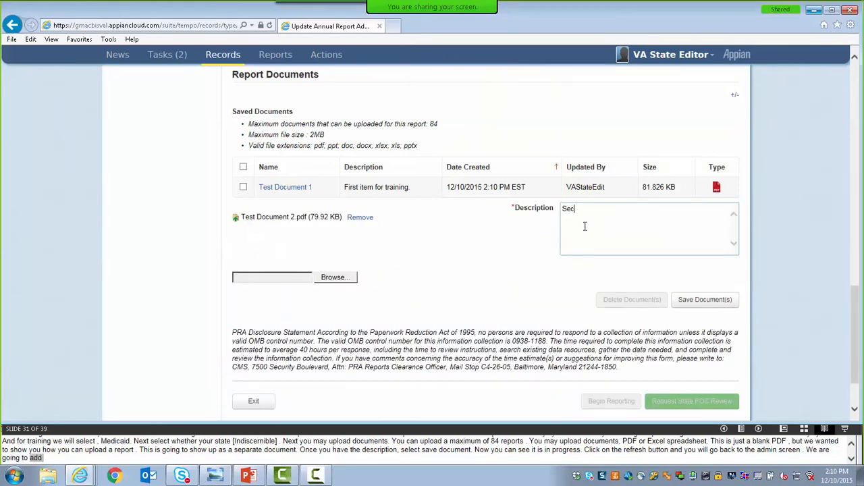
pyautogui.write('ond item for training.')
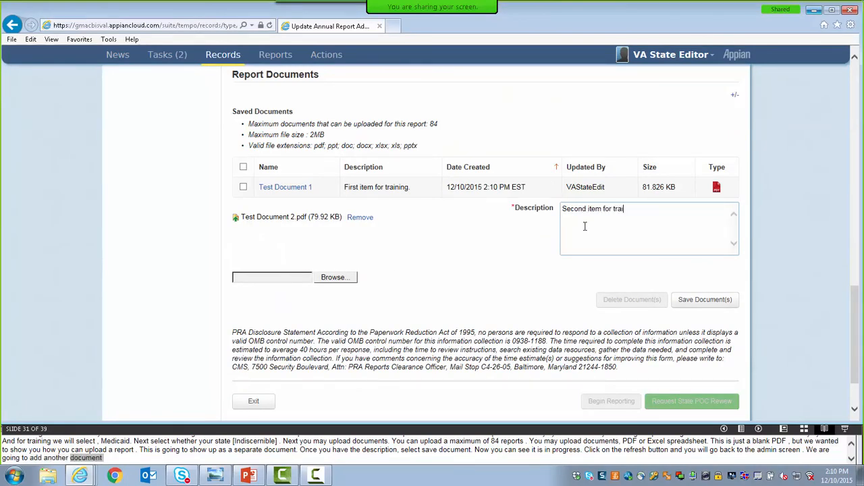
pyautogui.click(696, 301)
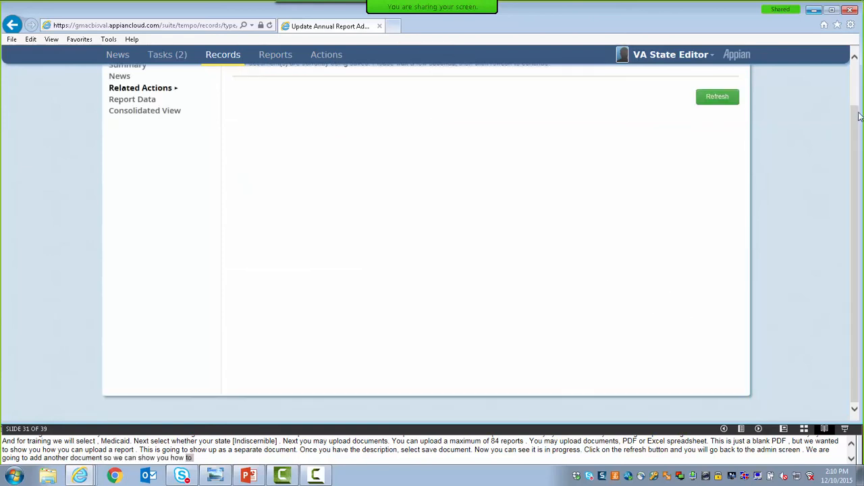
# Refresh the save-in-progress page for the second document until the Child Core Quality Measures screen returns.
pyautogui.scroll(2, 859, 116)
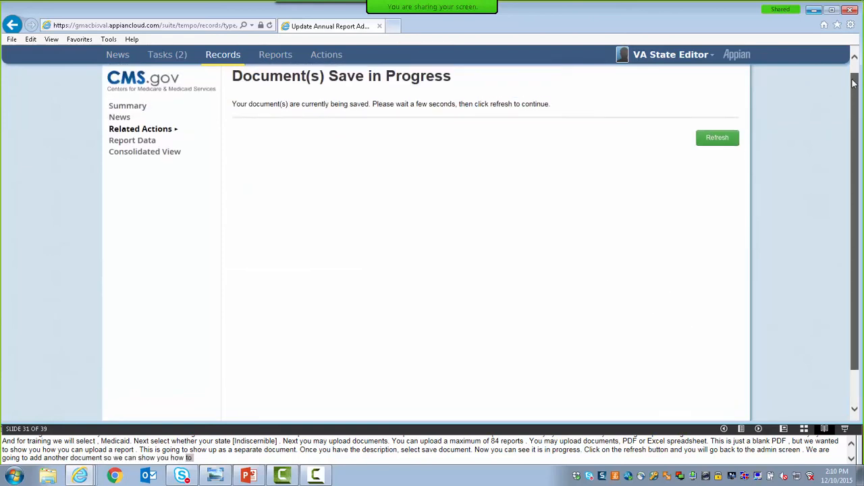
pyautogui.click(716, 140)
pyautogui.click(713, 143)
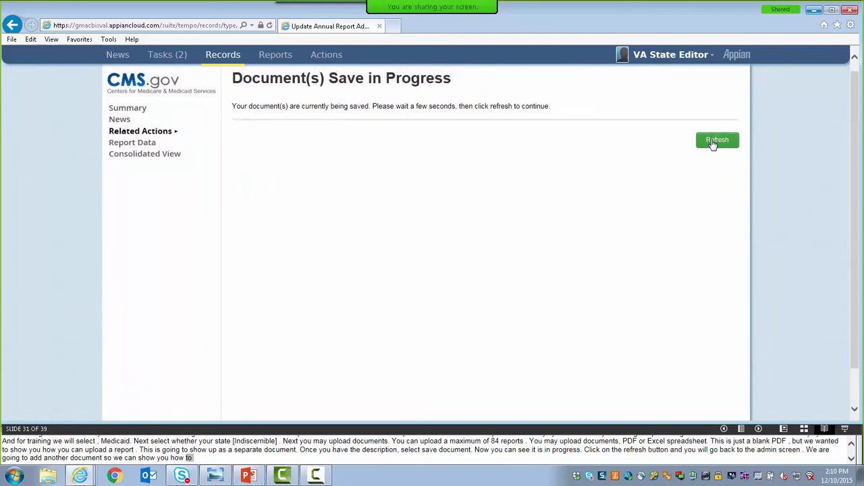
pyautogui.click(713, 144)
pyautogui.click(712, 144)
pyautogui.click(713, 144)
pyautogui.click(713, 143)
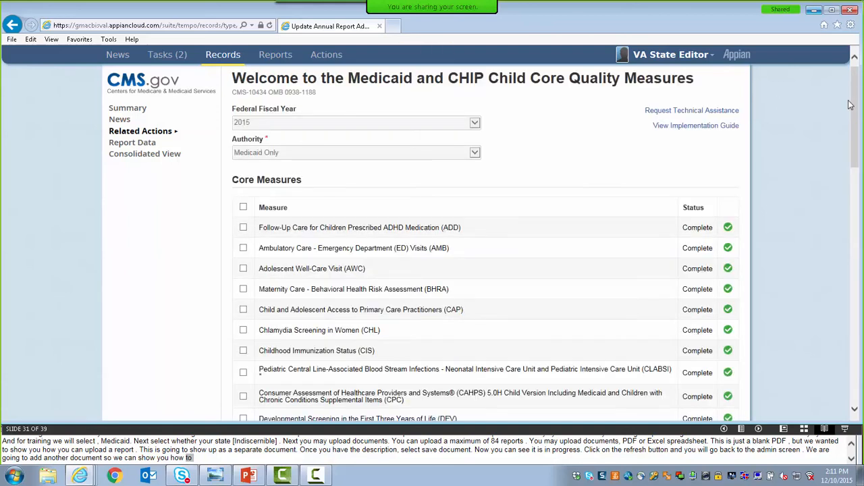
# Sort the saved report documents by Date Created in descending order and back to ascending order.
pyautogui.moveTo(852, 107); pyautogui.dragTo(863, 315)
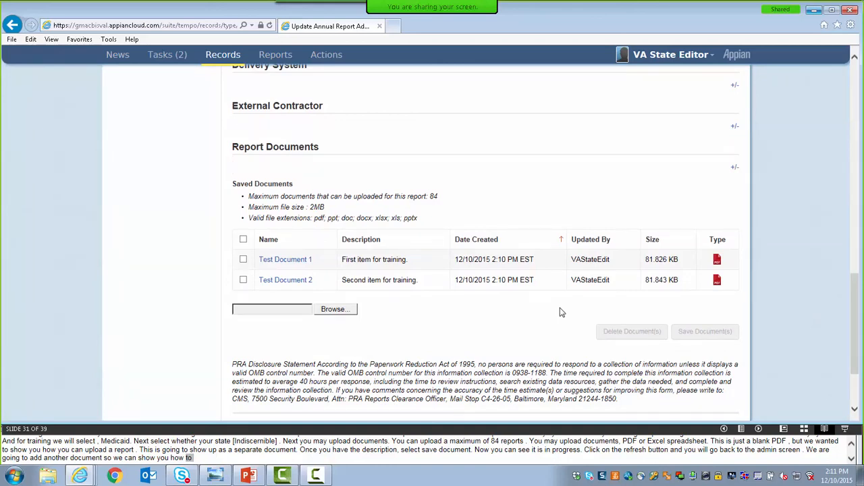
pyautogui.click(560, 246)
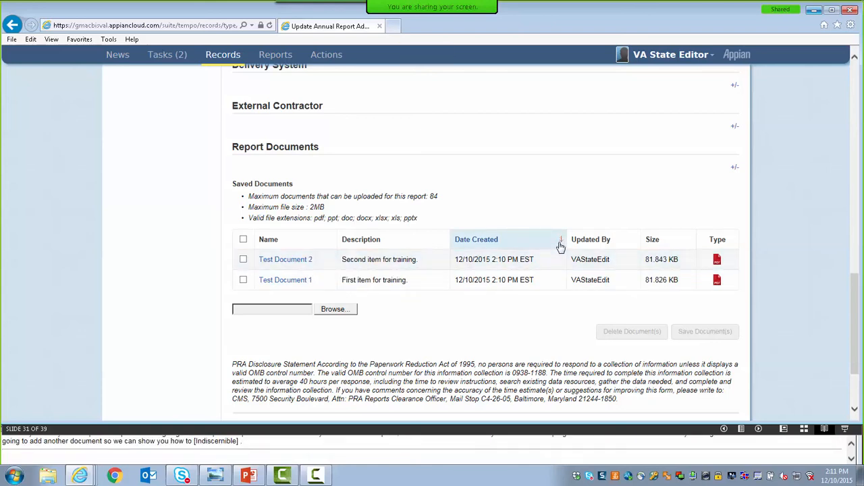
pyautogui.click(560, 247)
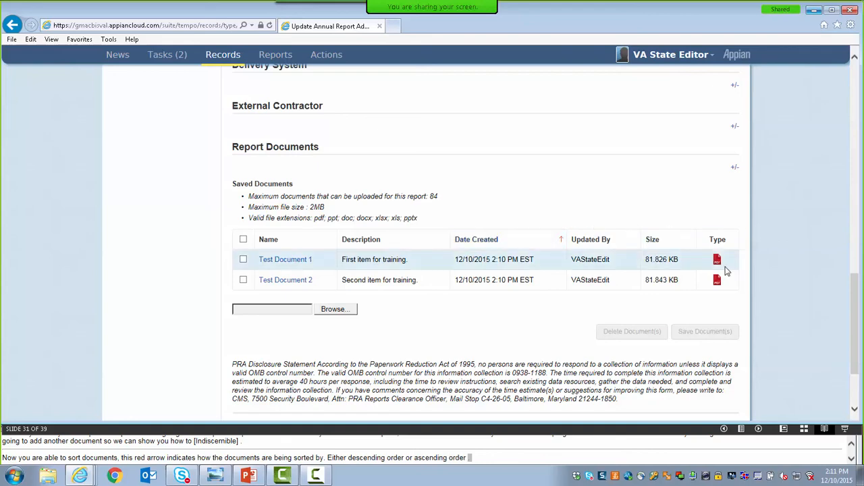
# Select Test Document 2 in the saved documents list and clear the selection without deleting the file.
pyautogui.moveTo(860, 308); pyautogui.dragTo(859, 329)
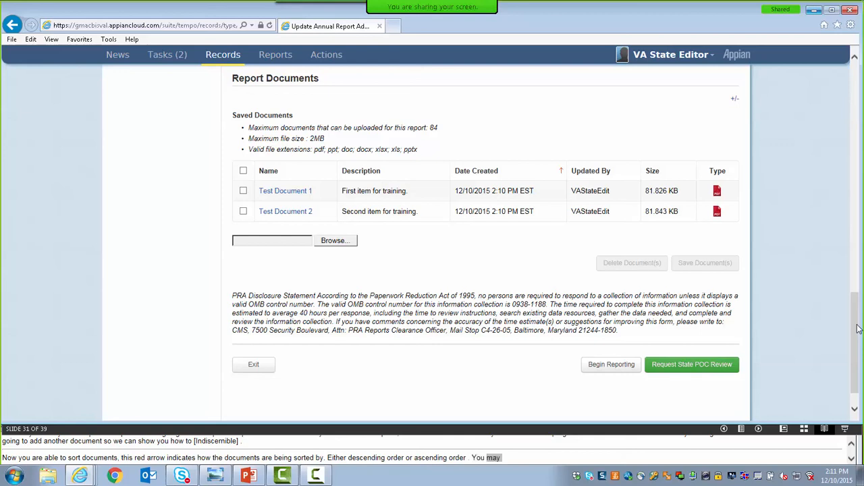
pyautogui.click(243, 211)
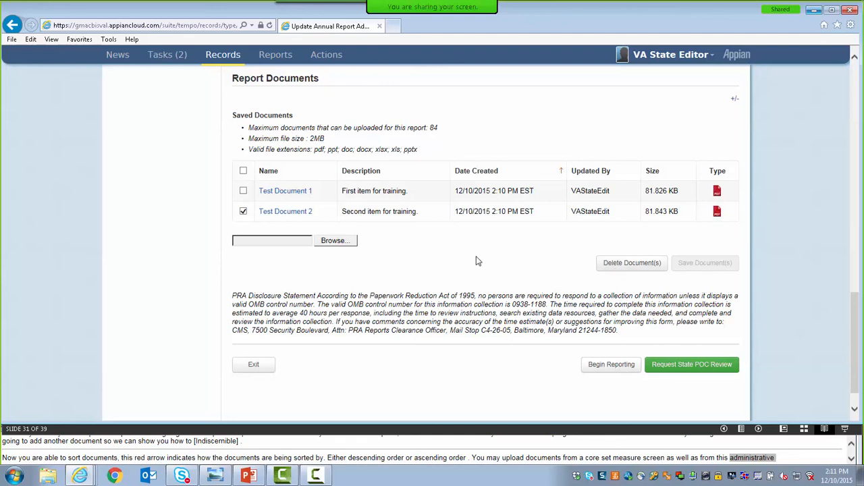
pyautogui.click(243, 211)
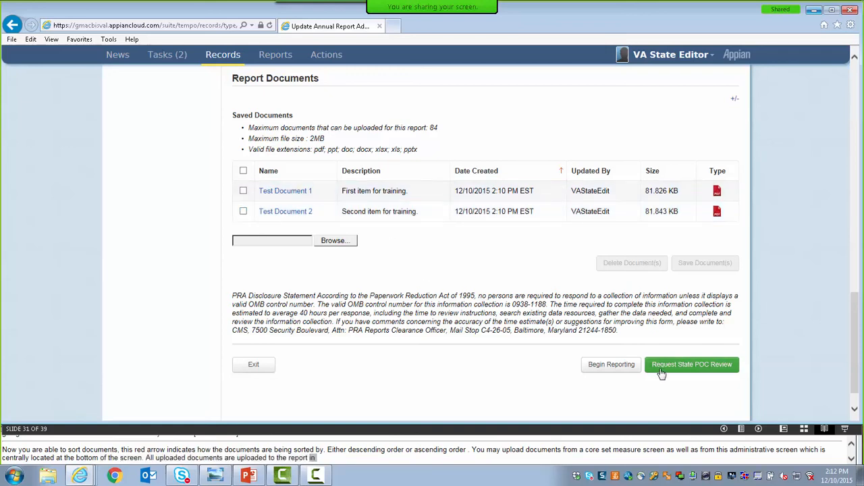
# Submit the completed report for State POC review.
pyautogui.click(661, 370)
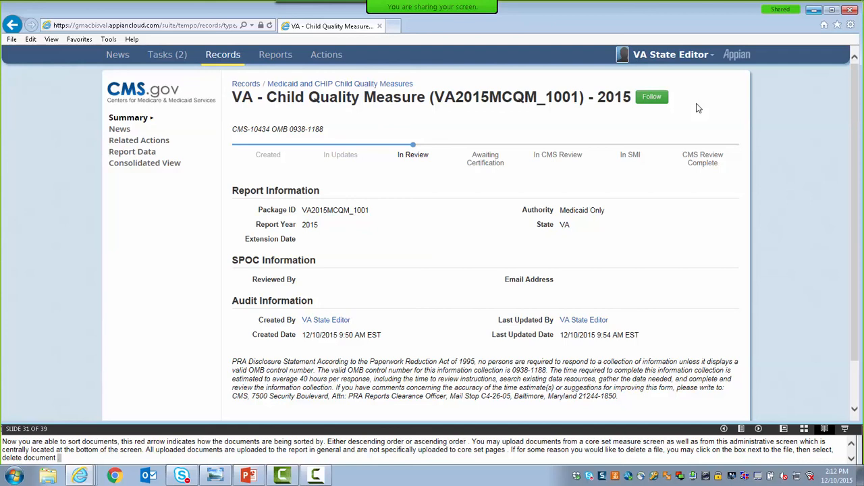
# Switch to the PowerPoint slide show and advance to the State Quality Measures Report Detail Workflow slide.
pyautogui.click(247, 476)
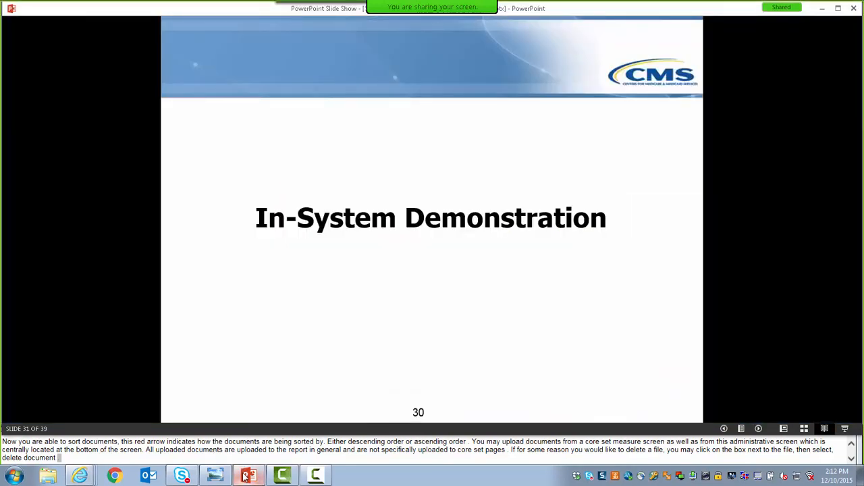
pyautogui.press('Right')
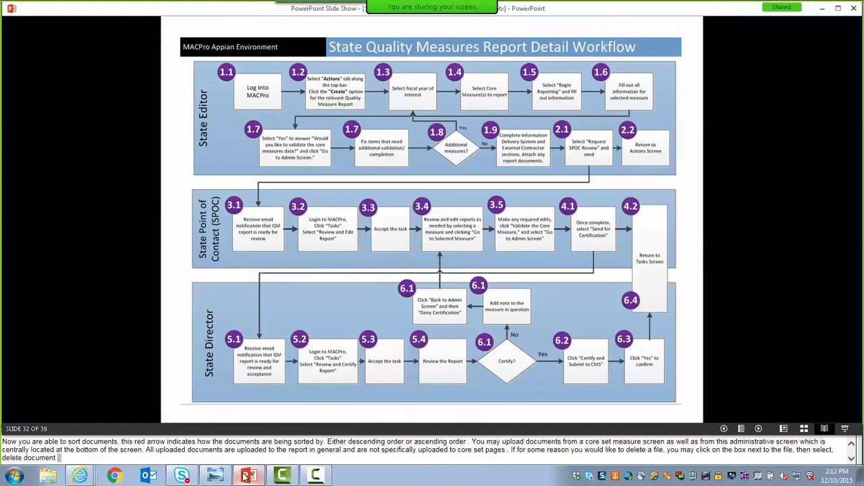